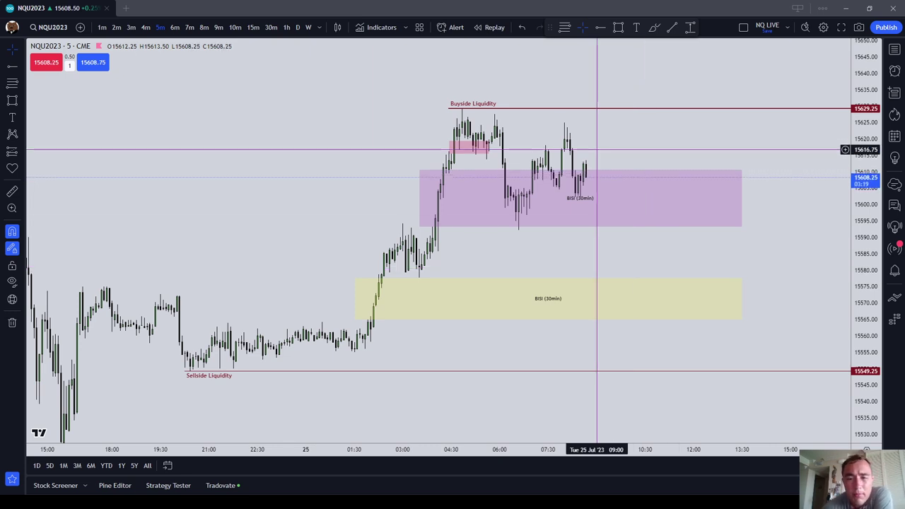
Show the trade executions and their labels on the chart, and examine the entries around the Buyside Liquidity line
{"action": "scroll", "coordinate": [629, 145], "scroll_direction": "left", "scroll_amount": 5}
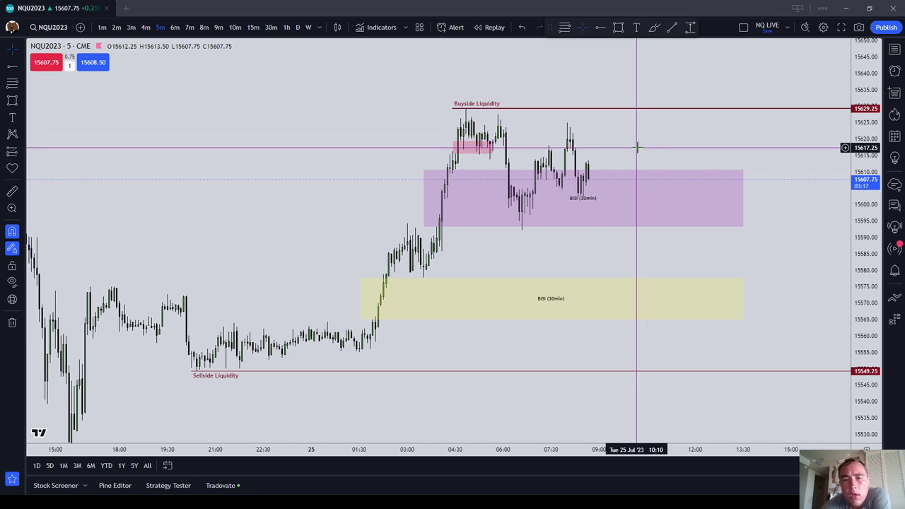
{"action": "scroll", "coordinate": [443, 174], "scroll_direction": "right", "scroll_amount": 10}
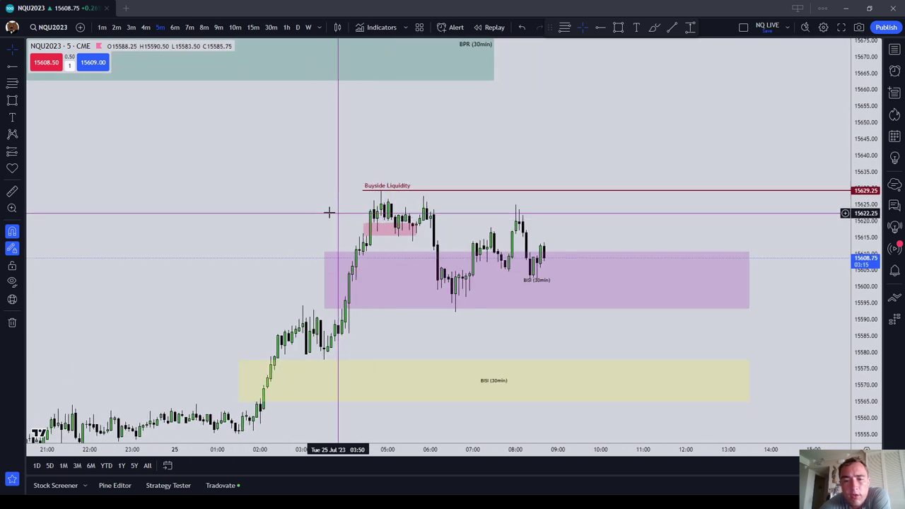
{"action": "right_click", "coordinate": [273, 180]}
{"action": "left_click", "coordinate": [373, 414]}
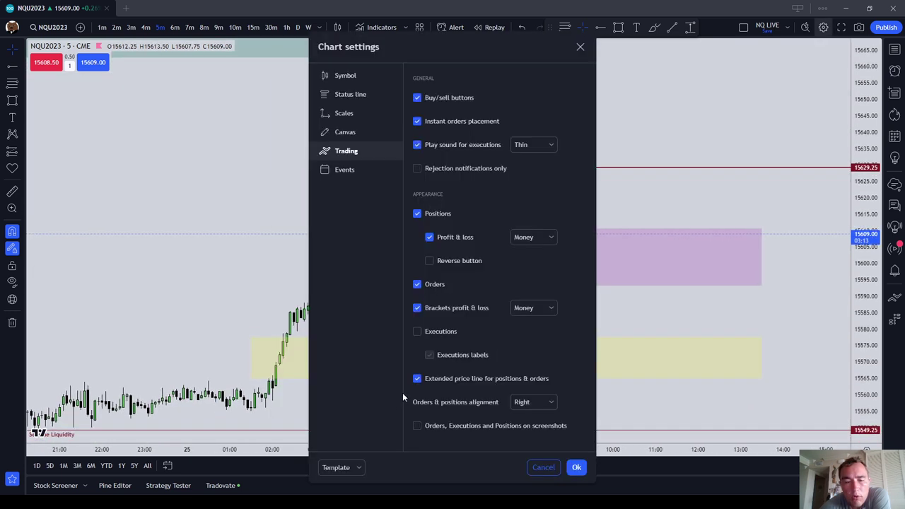
{"action": "left_click", "coordinate": [576, 467]}
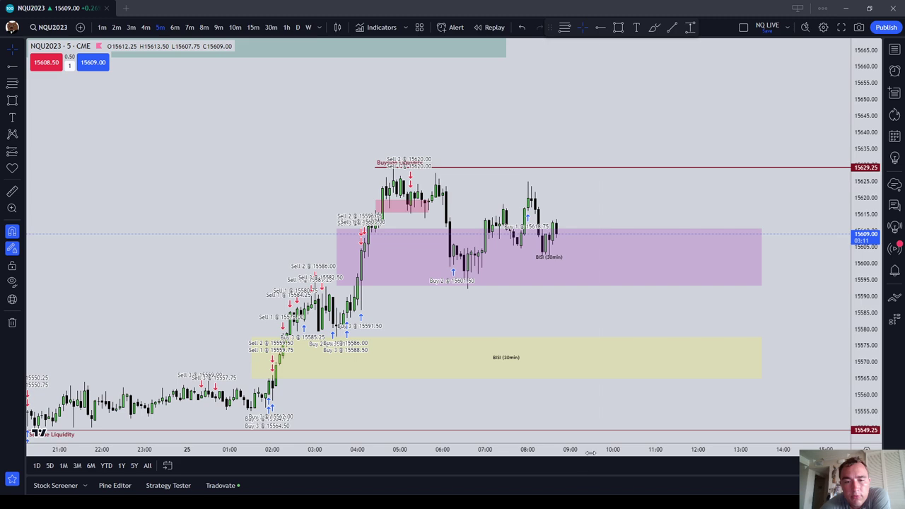
{"action": "left_click_drag", "start_coordinate": [491, 335], "coordinate": [704, 341]}
{"action": "scroll", "coordinate": [705, 342], "scroll_direction": "up", "scroll_amount": 3}
{"action": "left_click_drag", "start_coordinate": [865, 383], "coordinate": [869, 40]}
{"action": "left_click_drag", "start_coordinate": [585, 111], "coordinate": [595, 209]}
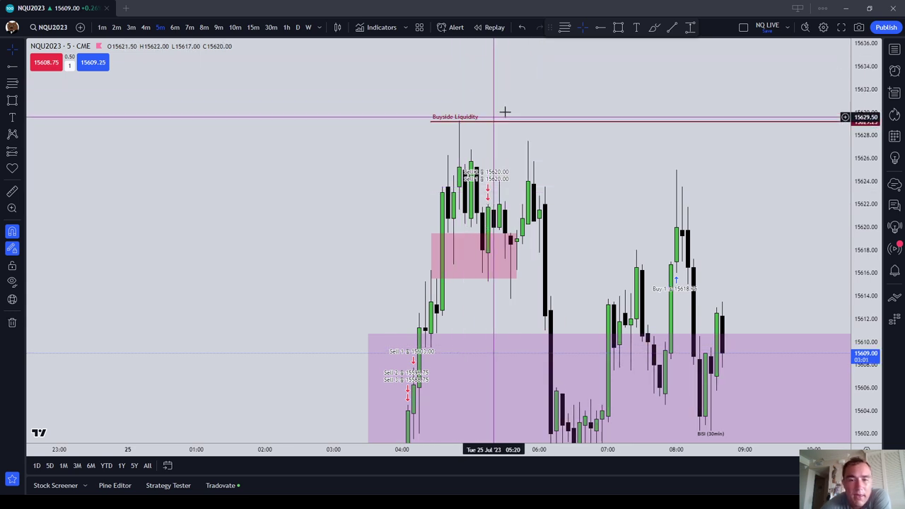
{"action": "left_click_drag", "start_coordinate": [583, 190], "coordinate": [594, 158]}
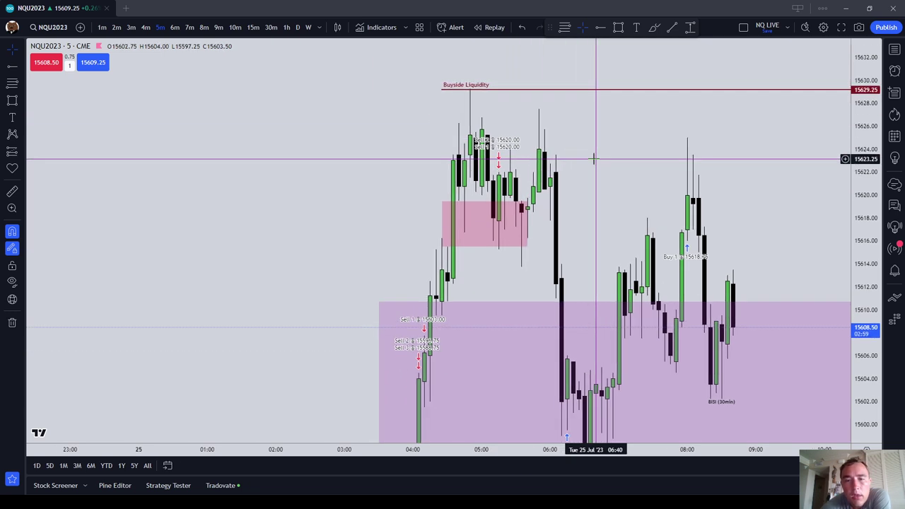
Hide the trade executions and their labels on the chart
{"action": "right_click", "coordinate": [348, 148]}
{"action": "left_click", "coordinate": [381, 380]}
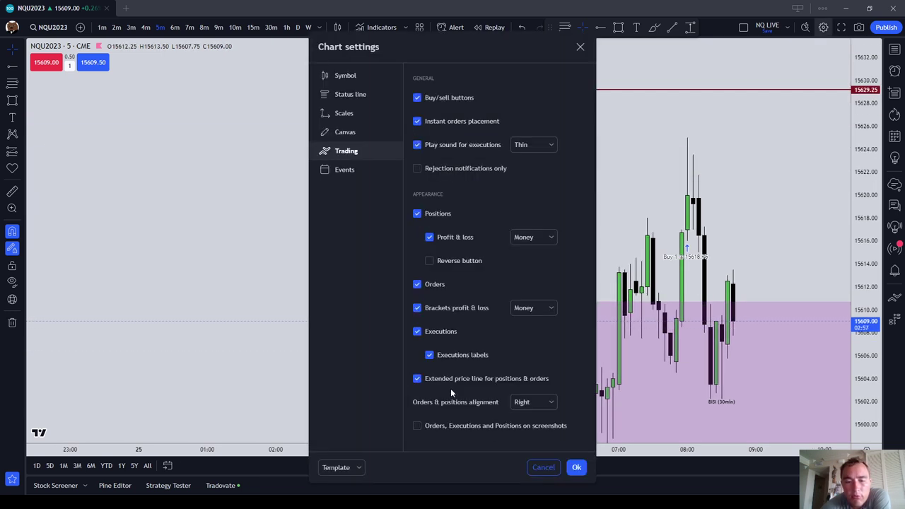
{"action": "left_click", "coordinate": [576, 466]}
Delete the pink rectangle between 15615.50 and 15619.50 beneath the Buyside Liquidity line
{"action": "scroll", "coordinate": [424, 222], "scroll_direction": "up", "scroll_amount": 3}
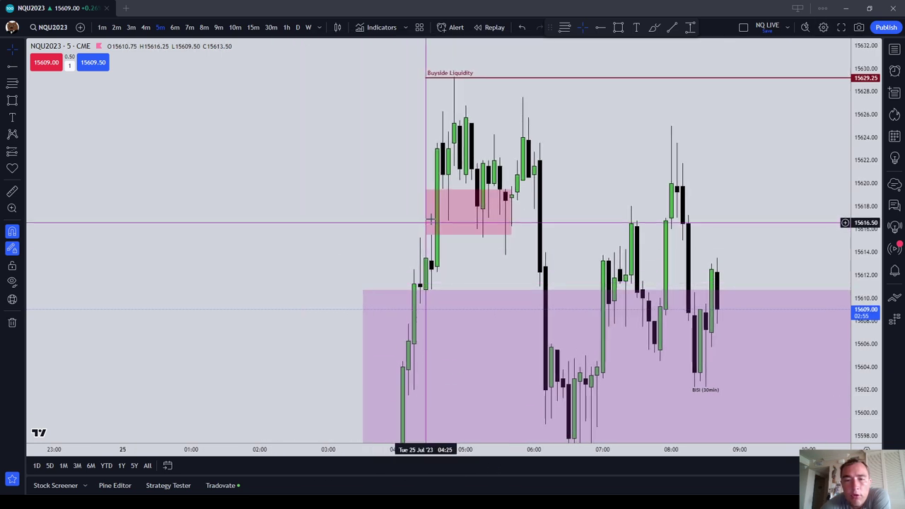
{"action": "left_click_drag", "start_coordinate": [865, 225], "coordinate": [865, 318]}
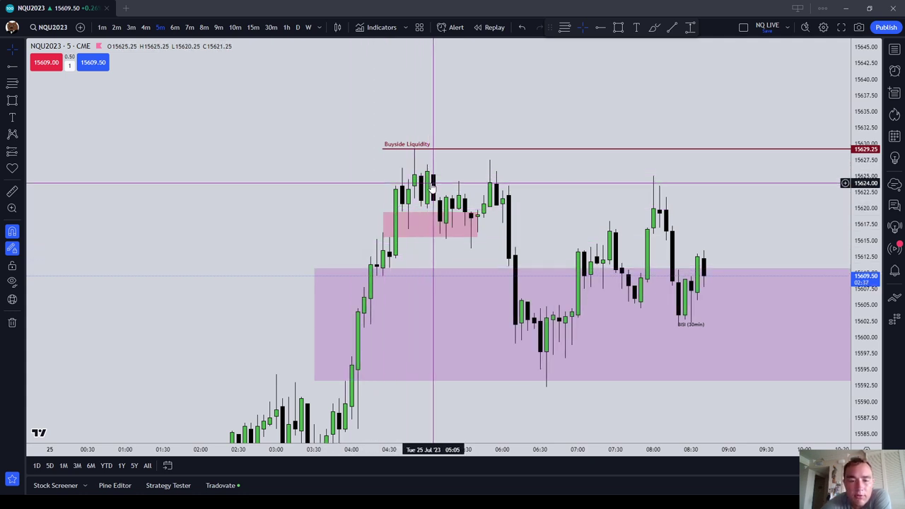
{"action": "left_click", "coordinate": [402, 236]}
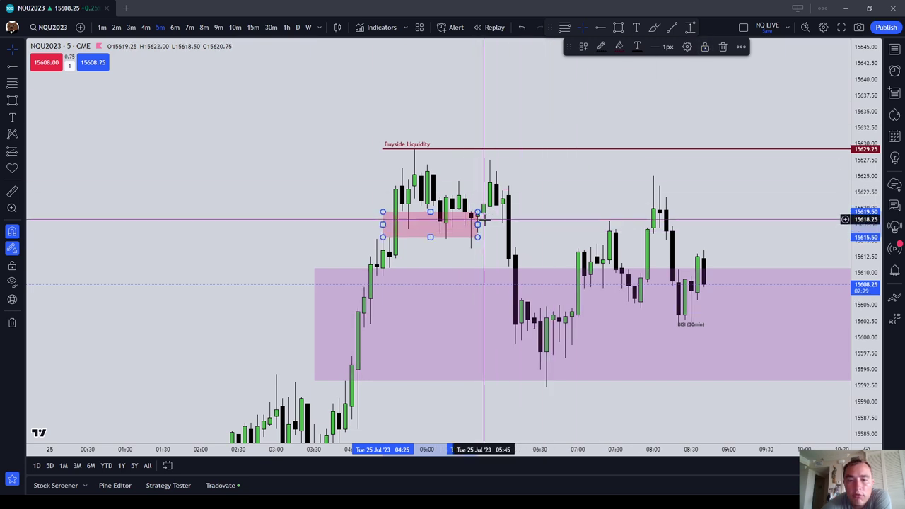
{"action": "left_click_drag", "start_coordinate": [477, 224], "coordinate": [496, 224]}
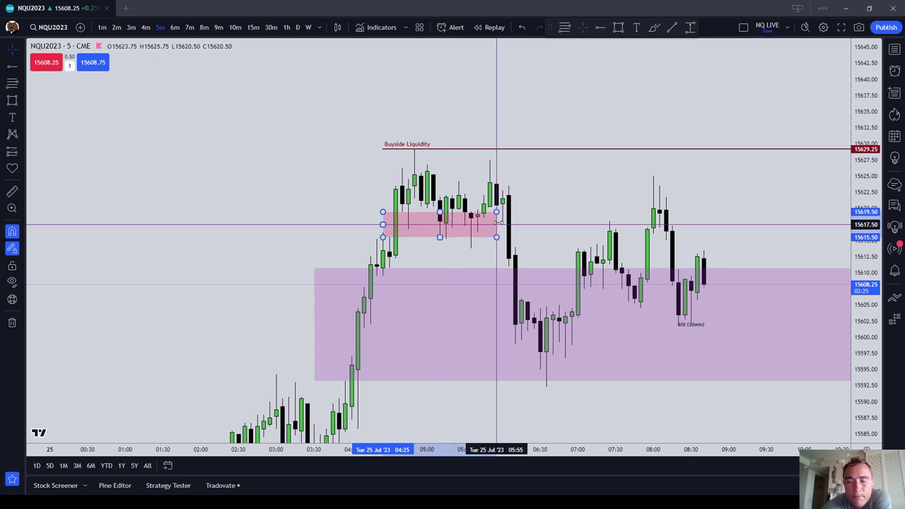
{"action": "left_click", "coordinate": [721, 48]}
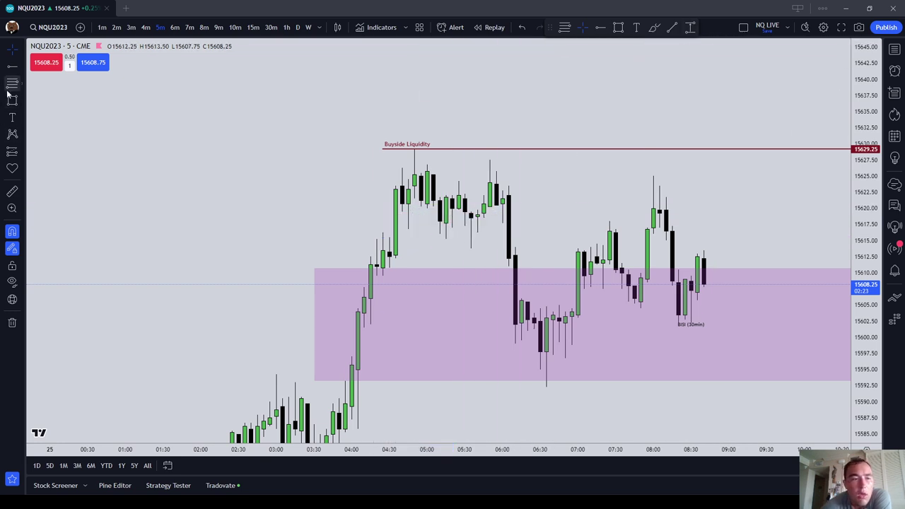
Draw a short freehand brush line under the 05:00 candle with magnet snapping off, and delete it
{"action": "left_click", "coordinate": [654, 27]}
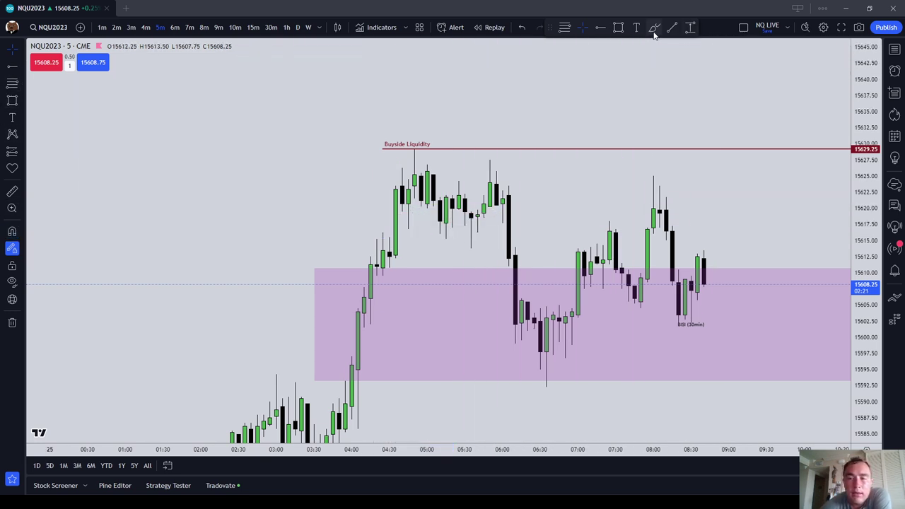
{"action": "left_click", "coordinate": [11, 101]}
{"action": "left_click", "coordinate": [52, 101]}
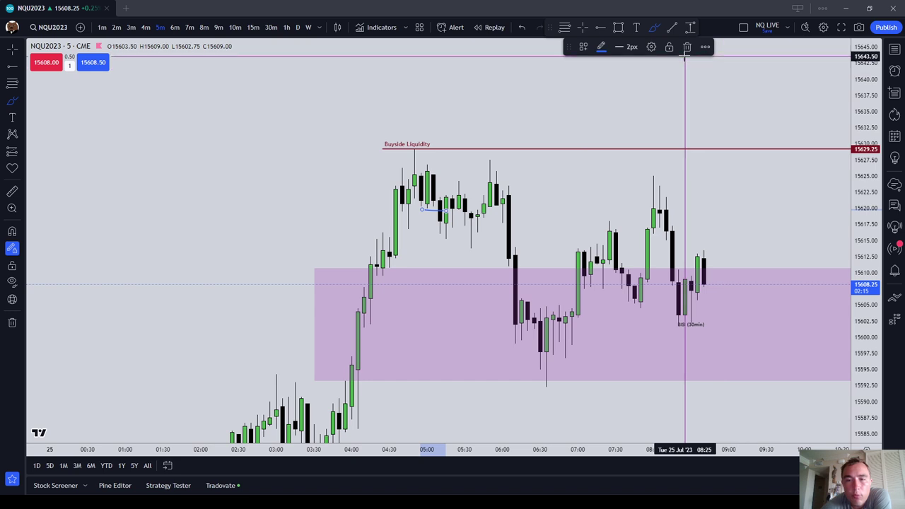
{"action": "left_click", "coordinate": [686, 47]}
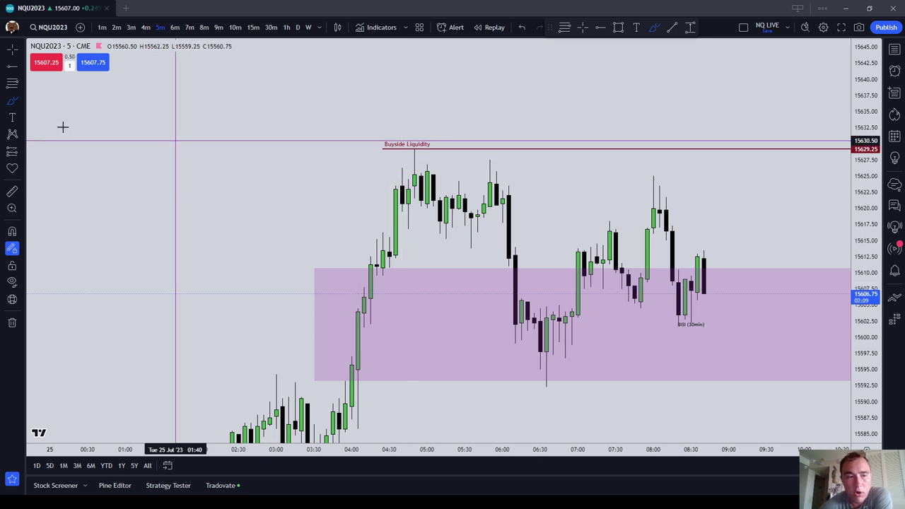
Draw a Fib retracement with magnet snapping from the 05:00 candle's high to its low, and delete it
{"action": "left_click", "coordinate": [12, 82]}
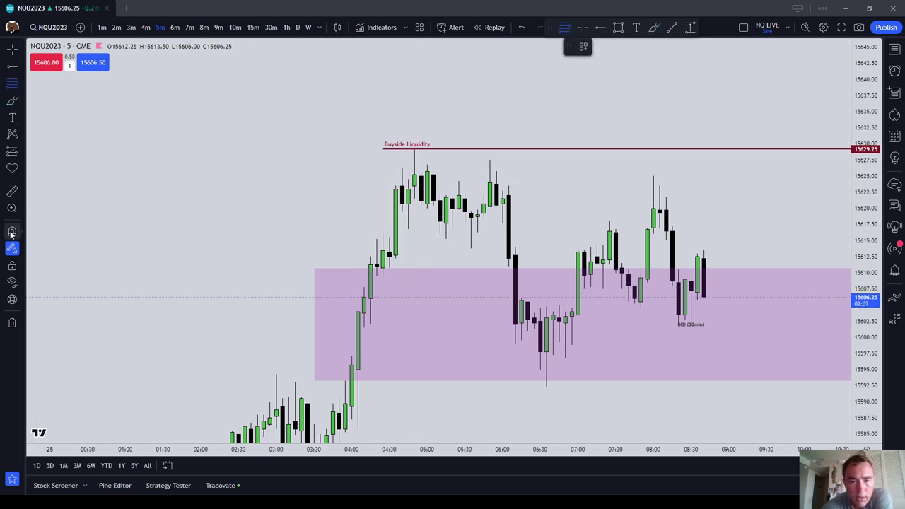
{"action": "left_click", "coordinate": [427, 165]}
{"action": "left_click", "coordinate": [427, 209]}
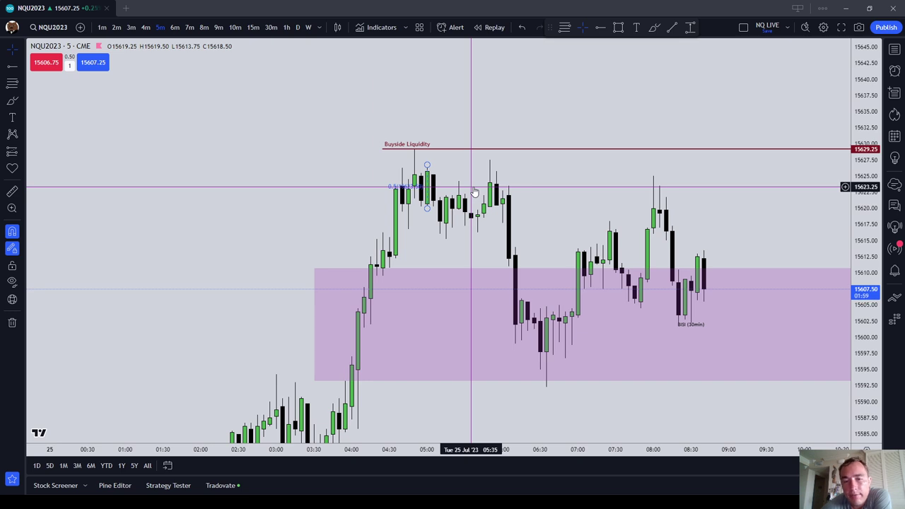
{"action": "left_click", "coordinate": [668, 48]}
Mark the level at about 15620 from 05:00 to 05:20 with an unsnapped brush stroke, and delete the brush marks
{"action": "left_click", "coordinate": [12, 100]}
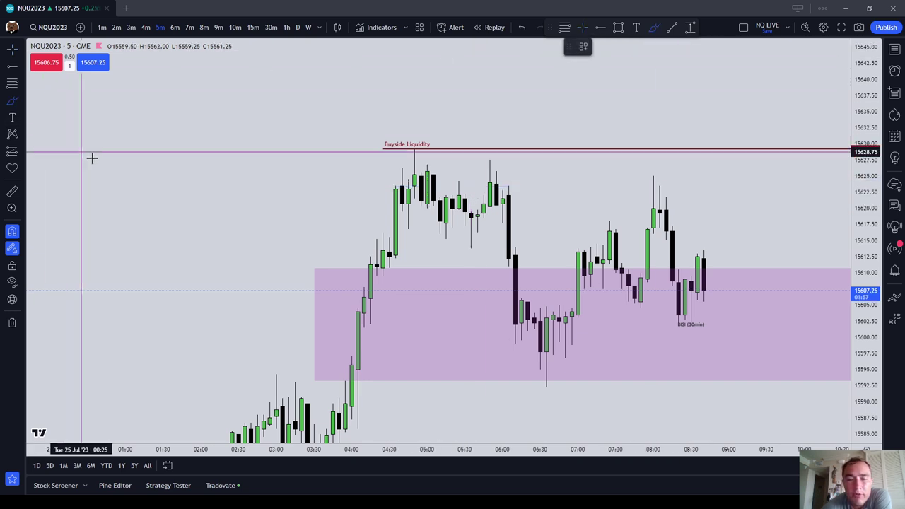
{"action": "left_click", "coordinate": [12, 232]}
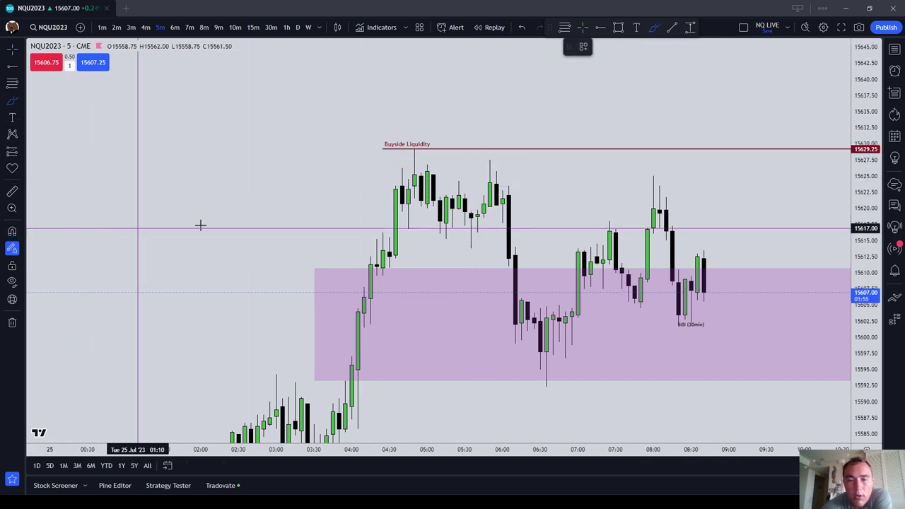
{"action": "left_click", "coordinate": [421, 208]}
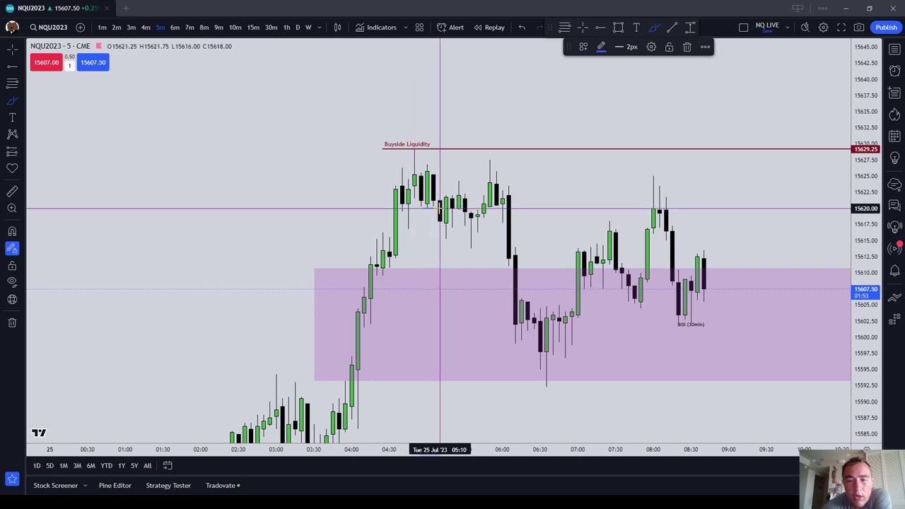
{"action": "left_click_drag", "start_coordinate": [452, 208], "coordinate": [452, 232]}
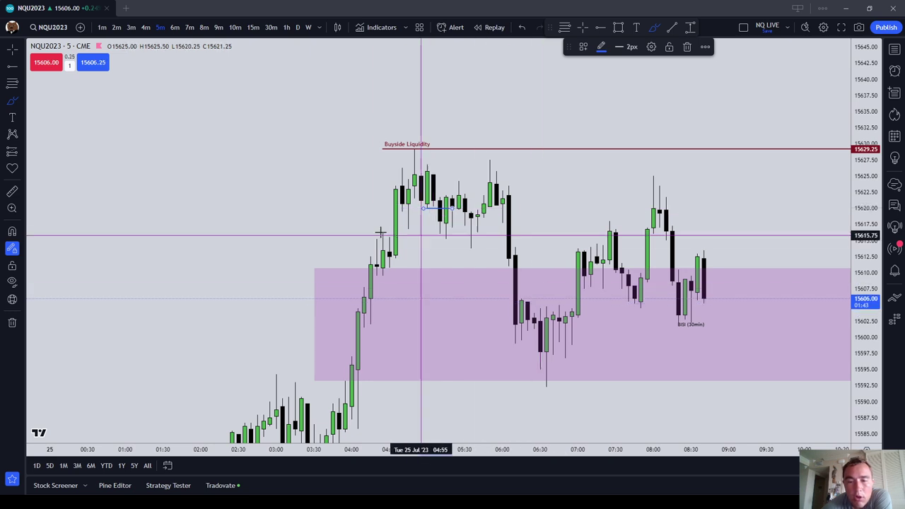
{"action": "left_click", "coordinate": [685, 47]}
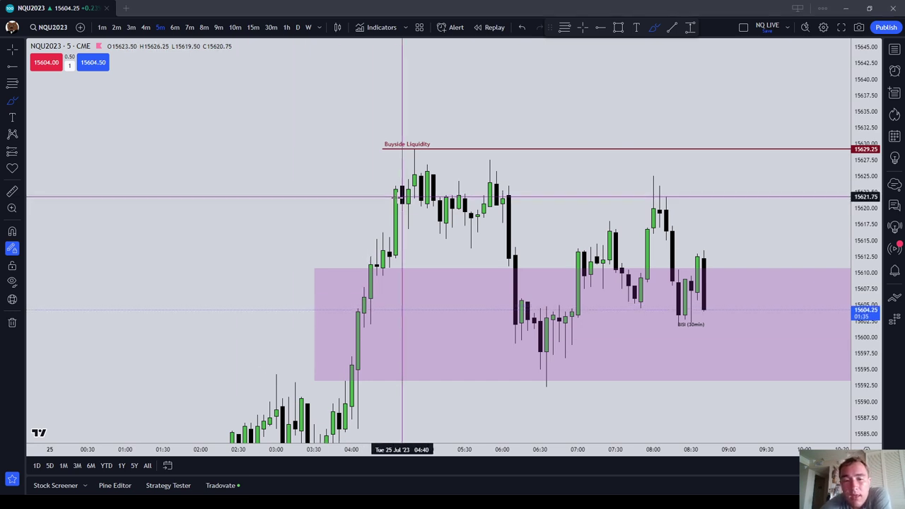
{"action": "left_click_drag", "start_coordinate": [345, 221], "coordinate": [363, 160]}
{"action": "left_click", "coordinate": [686, 46]}
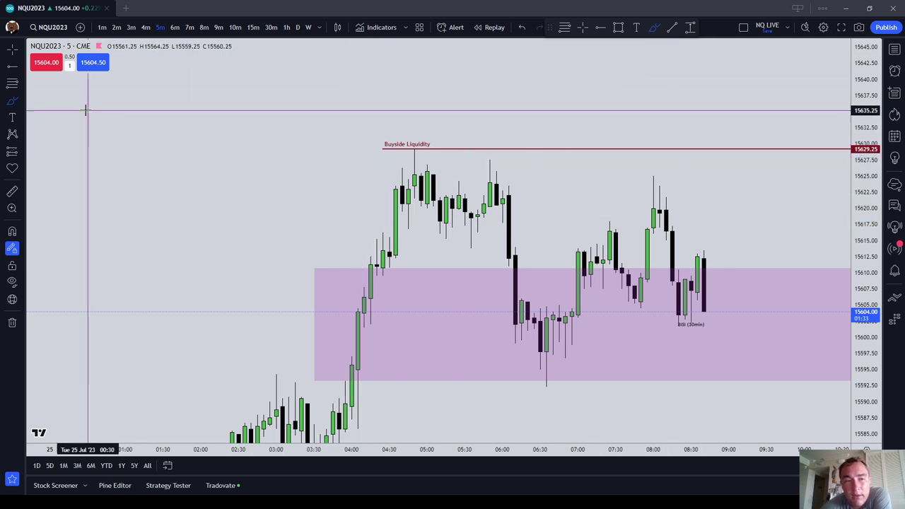
Brush a line at about 15590.50 and a small circle near 04:00 below the purple zone, and delete both marks
{"action": "scroll", "coordinate": [106, 95], "scroll_direction": "down", "scroll_amount": 2}
{"action": "left_click_drag", "start_coordinate": [344, 260], "coordinate": [418, 94]}
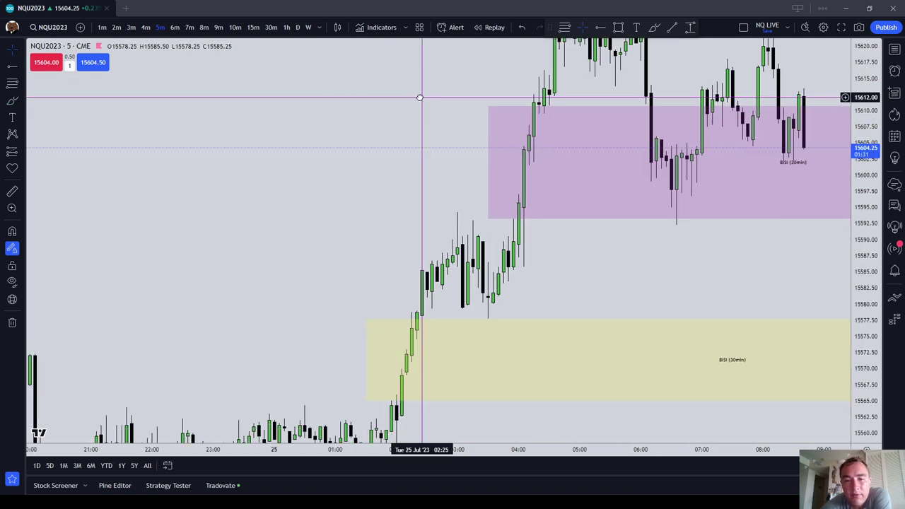
{"action": "mouse_move", "coordinate": [587, 289]}
{"action": "left_mouse_down"}
{"action": "mouse_move", "coordinate": [604, 249]}
{"action": "mouse_move", "coordinate": [579, 289]}
{"action": "left_mouse_up"}
{"action": "scroll", "coordinate": [604, 249], "scroll_direction": "up", "scroll_amount": 1}
{"action": "scroll", "coordinate": [578, 286], "scroll_direction": "up", "scroll_amount": 1}
{"action": "left_click", "coordinate": [13, 102]}
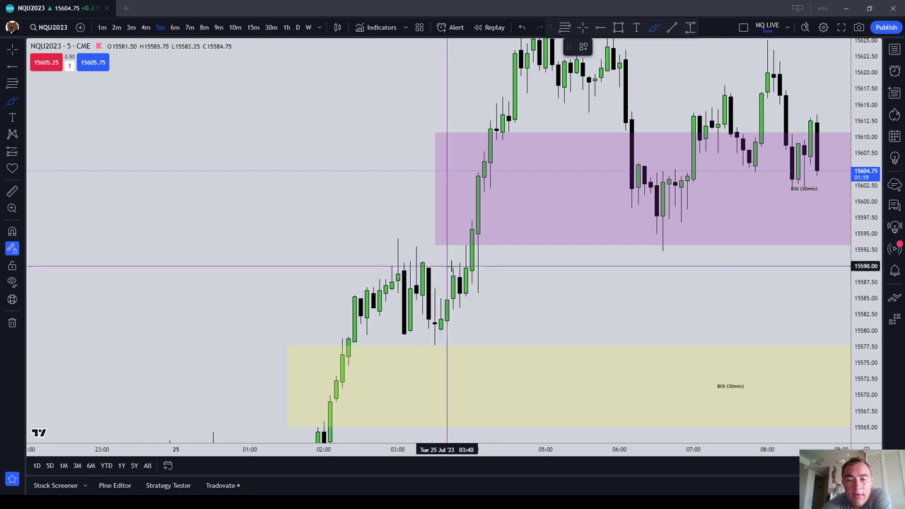
{"action": "scroll", "coordinate": [521, 265], "scroll_direction": "up", "scroll_amount": 1}
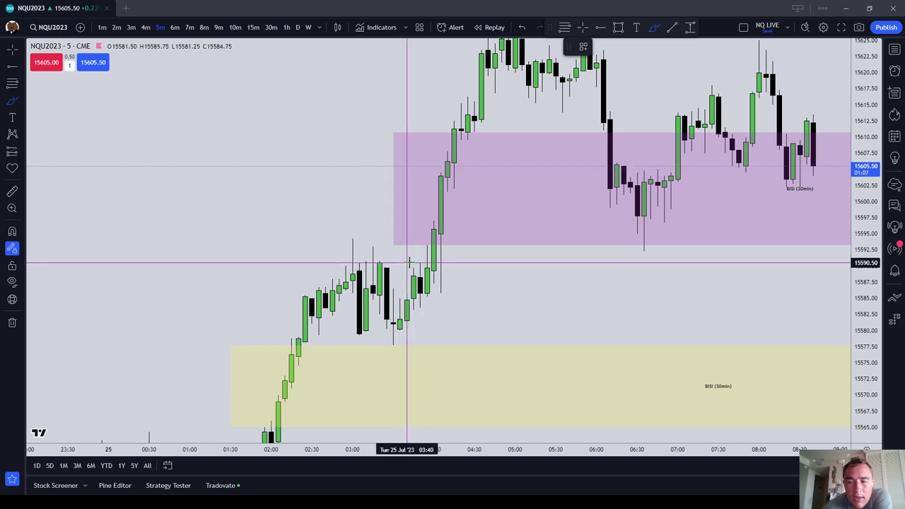
{"action": "mouse_move", "coordinate": [409, 262]}
{"action": "left_mouse_down"}
{"action": "mouse_move", "coordinate": [440, 254]}
{"action": "mouse_move", "coordinate": [440, 267]}
{"action": "mouse_move", "coordinate": [446, 251]}
{"action": "left_mouse_up"}
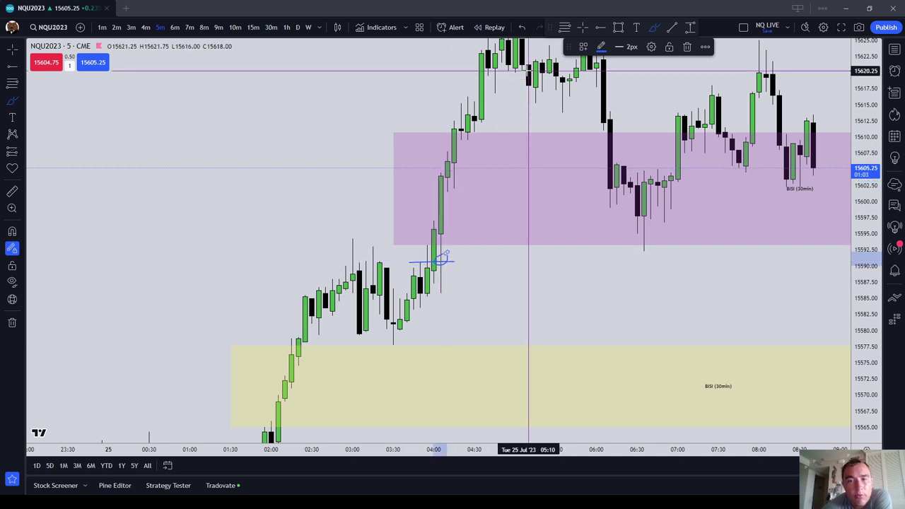
{"action": "left_click", "coordinate": [686, 47]}
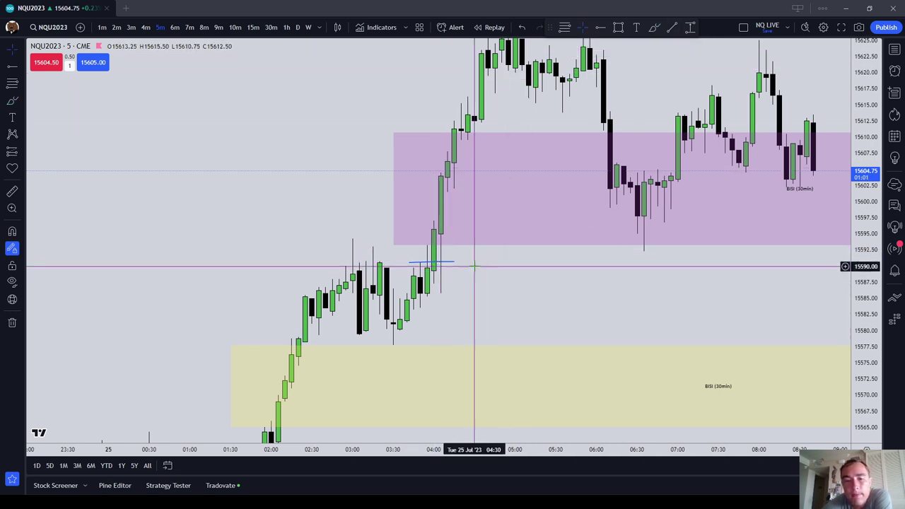
{"action": "left_click_drag", "start_coordinate": [447, 262], "coordinate": [446, 276]}
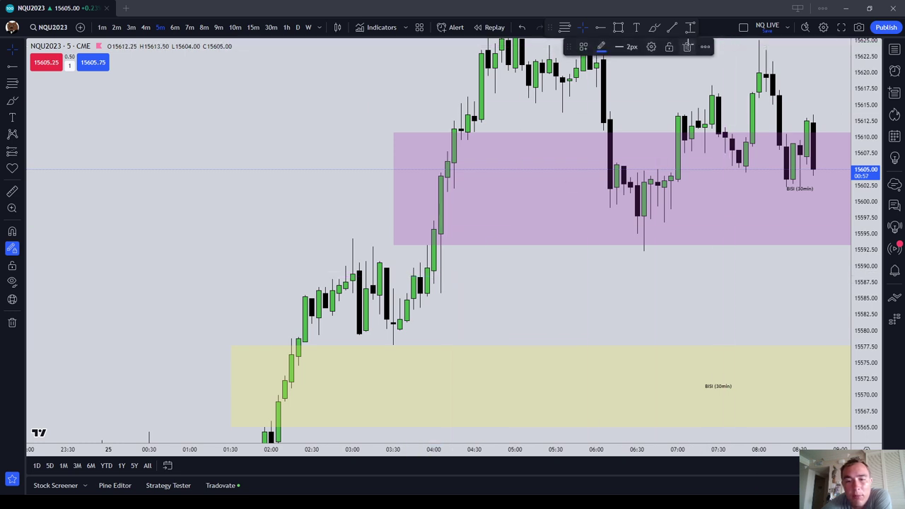
Draw a magnet-snapped Fib retracement over the 03:50 candle from 15590.50 to 15583.50, and discard it
{"action": "left_click", "coordinate": [12, 82]}
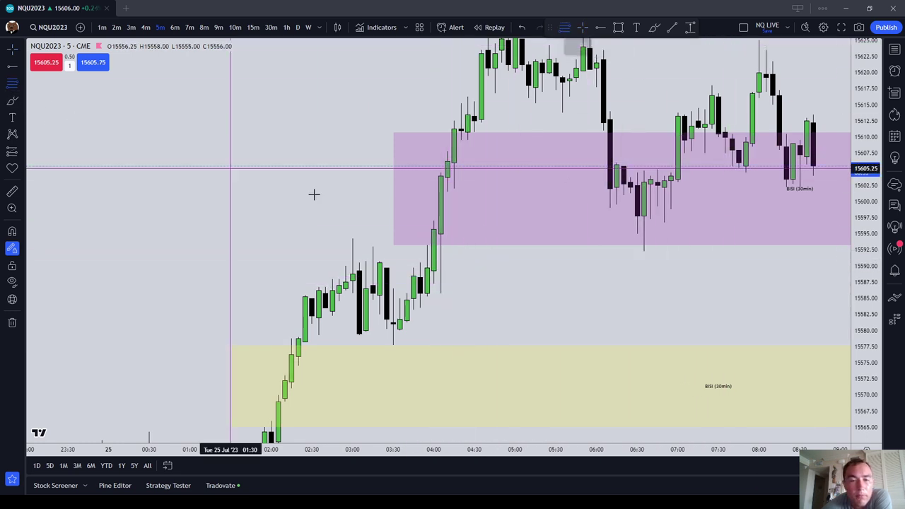
{"action": "left_click", "coordinate": [12, 231]}
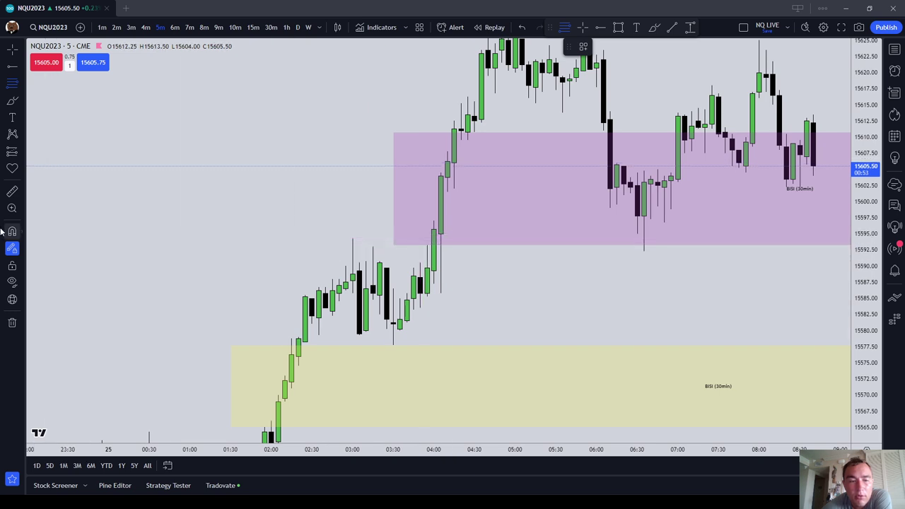
{"action": "left_click_drag", "start_coordinate": [420, 261], "coordinate": [420, 306]}
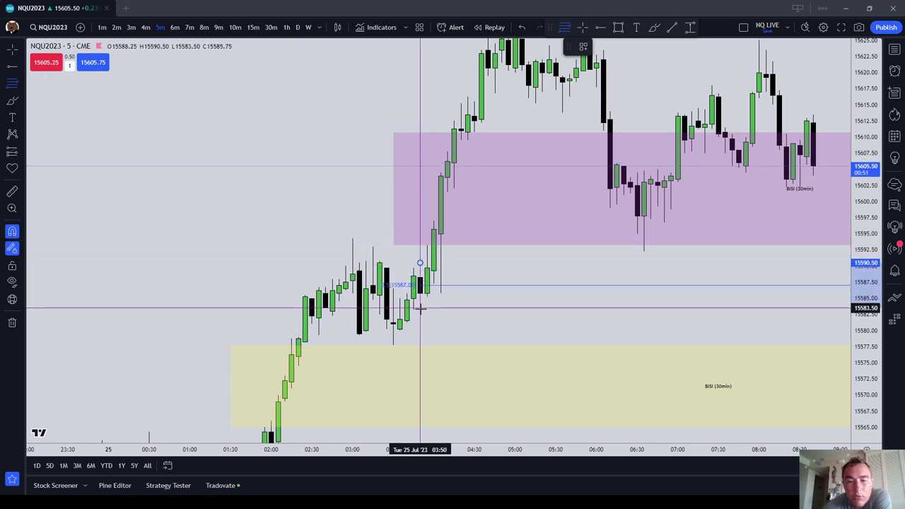
{"action": "key", "text": "Escape"}
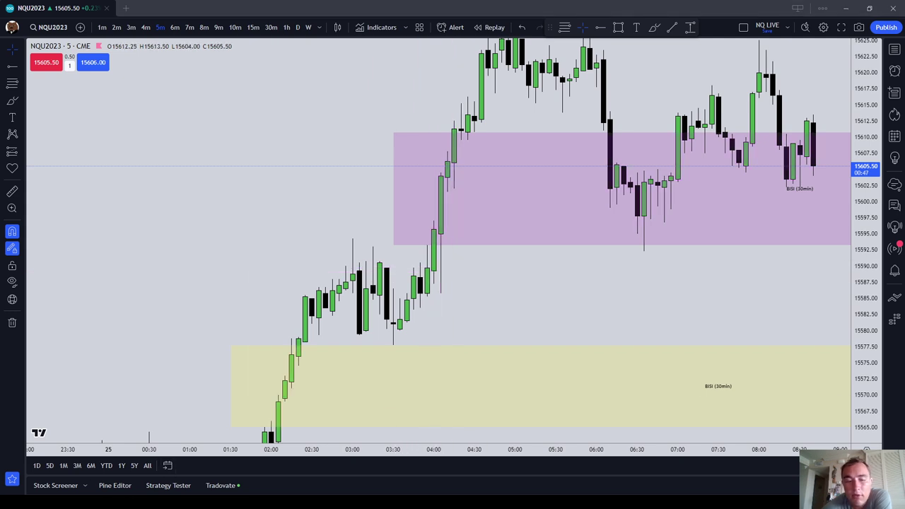
Brush a short line at about 15566 from 01:50 to 02:20 on 25 July along the yellow zone's lower edge, and delete it
{"action": "left_click_drag", "start_coordinate": [233, 343], "coordinate": [287, 160]}
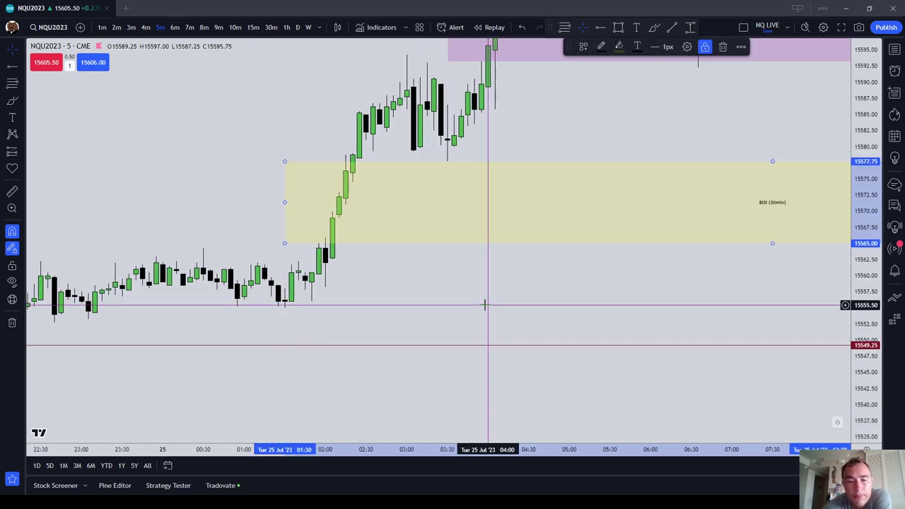
{"action": "left_click_drag", "start_coordinate": [452, 295], "coordinate": [603, 298]}
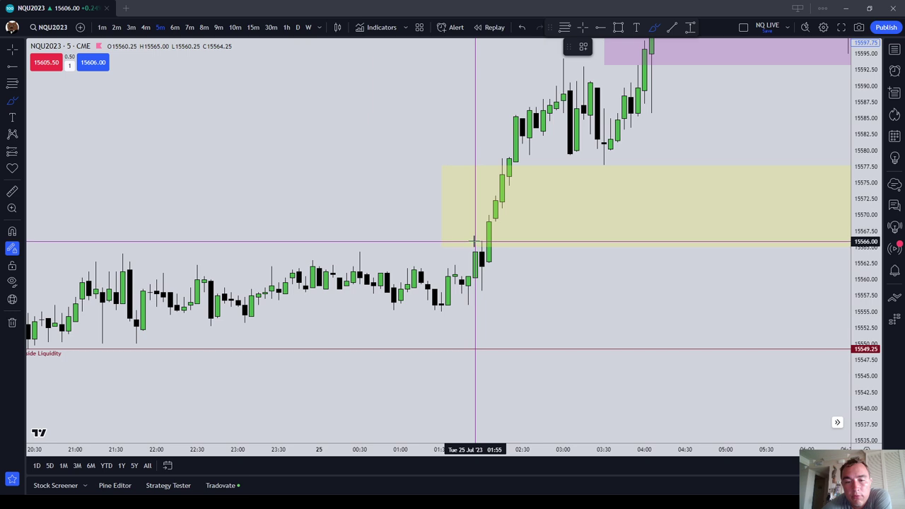
{"action": "left_click", "coordinate": [471, 241]}
{"action": "left_click", "coordinate": [509, 240]}
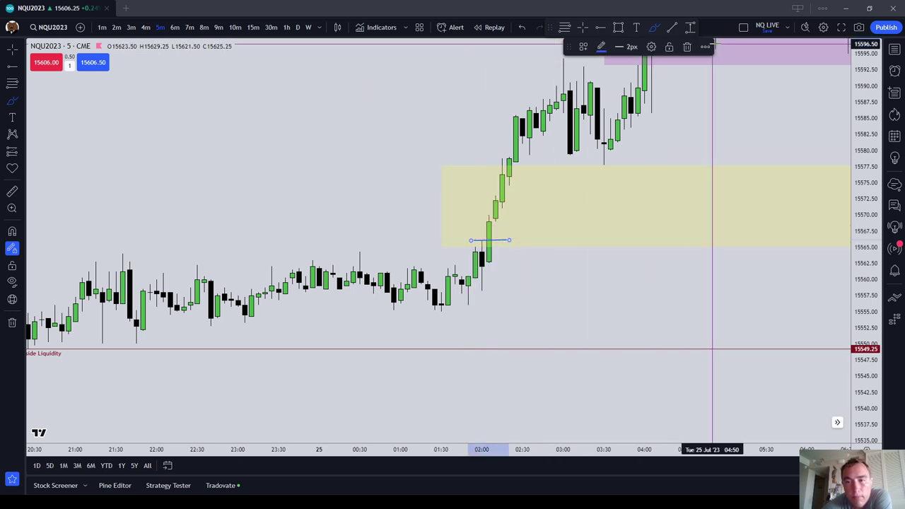
{"action": "left_click", "coordinate": [689, 47]}
{"action": "scroll", "coordinate": [377, 214], "scroll_direction": "down", "scroll_amount": 1}
{"action": "left_click_drag", "start_coordinate": [363, 226], "coordinate": [616, 154]}
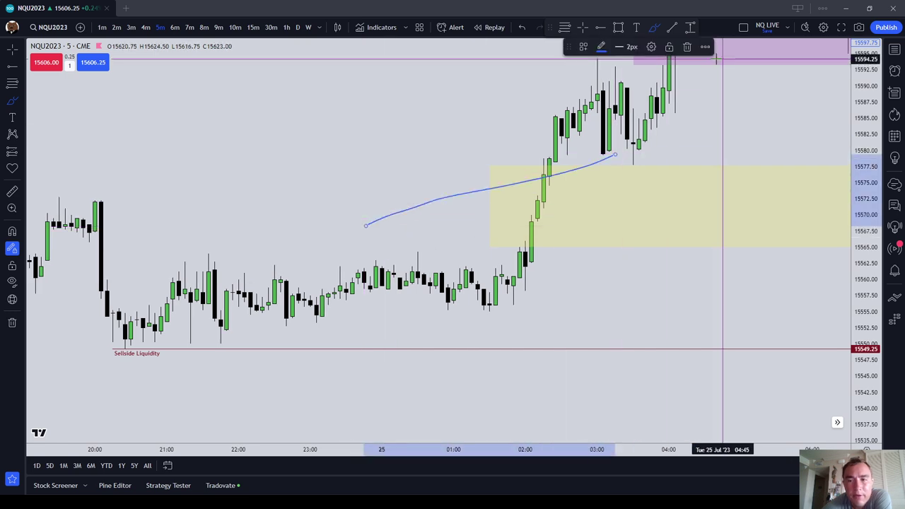
{"action": "left_click", "coordinate": [686, 47]}
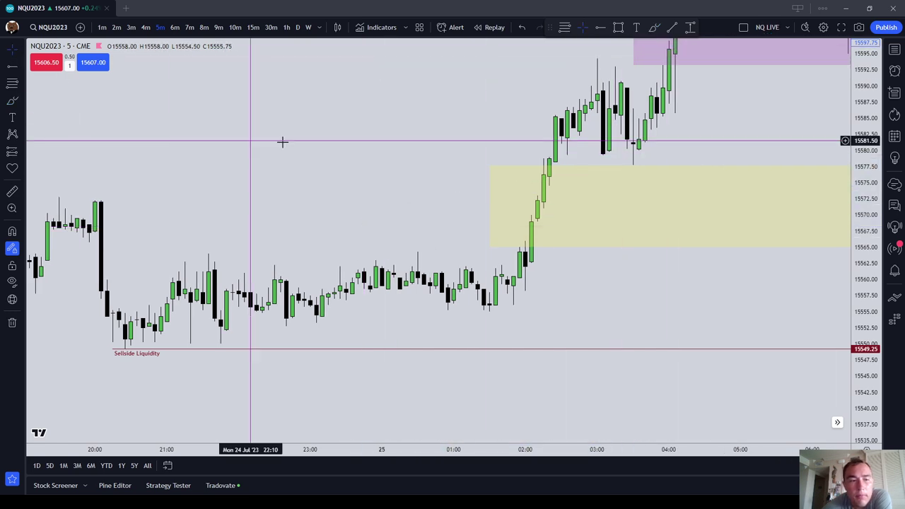
Brush a short line at about 15566.75 across the large black 20:05 candle on 24 July, and delete it
{"action": "left_click_drag", "start_coordinate": [283, 141], "coordinate": [517, 146]}
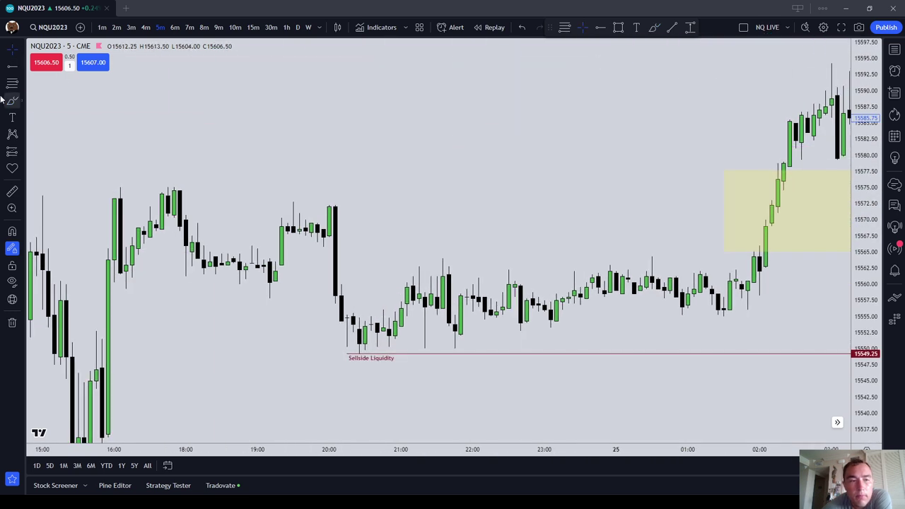
{"action": "left_click", "coordinate": [353, 240]}
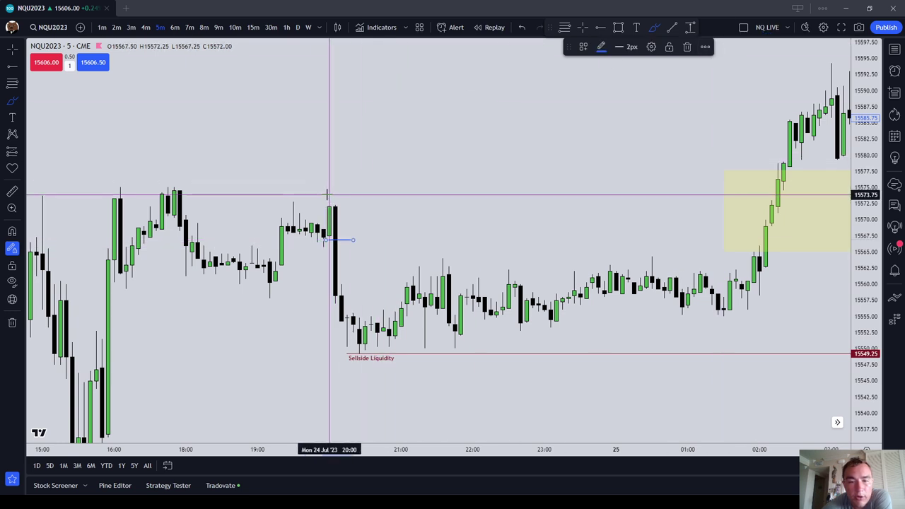
{"action": "left_click", "coordinate": [687, 47]}
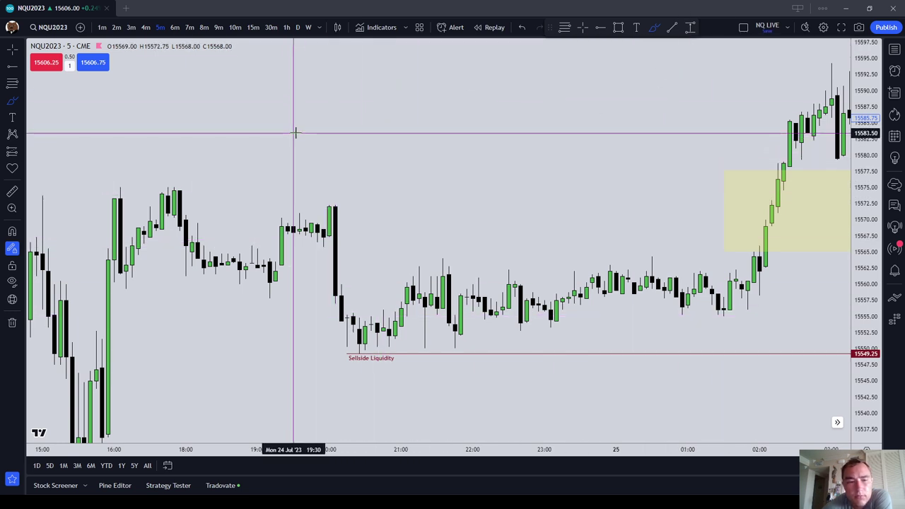
On 24 July, brush a line at about 15580 from 14:00 to 14:40, a small circle above it near 14:25, and a downward arrow below
{"action": "left_click_drag", "start_coordinate": [294, 131], "coordinate": [612, 121]}
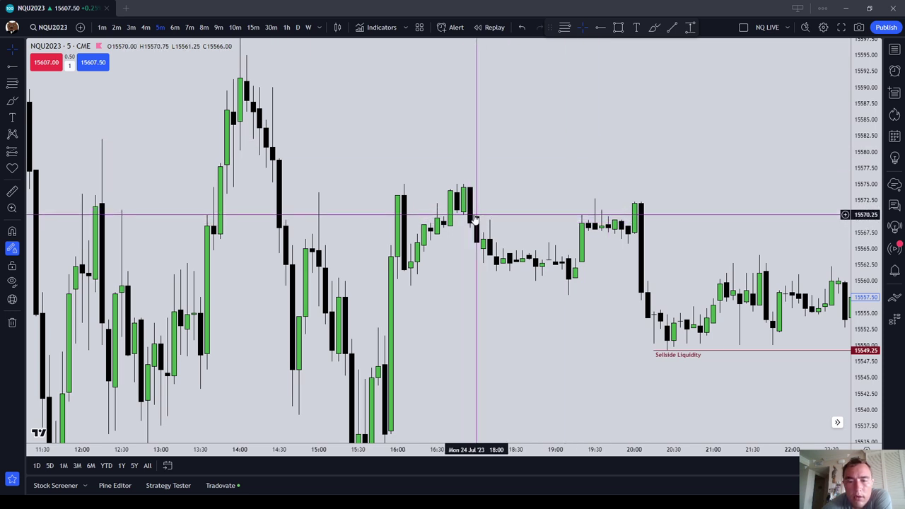
{"action": "left_click_drag", "start_coordinate": [446, 274], "coordinate": [523, 212]}
{"action": "left_click_drag", "start_coordinate": [501, 124], "coordinate": [537, 207]}
{"action": "left_click_drag", "start_coordinate": [537, 138], "coordinate": [557, 206]}
{"action": "left_click_drag", "start_coordinate": [509, 108], "coordinate": [573, 200]}
{"action": "left_click_drag", "start_coordinate": [872, 121], "coordinate": [868, 170]}
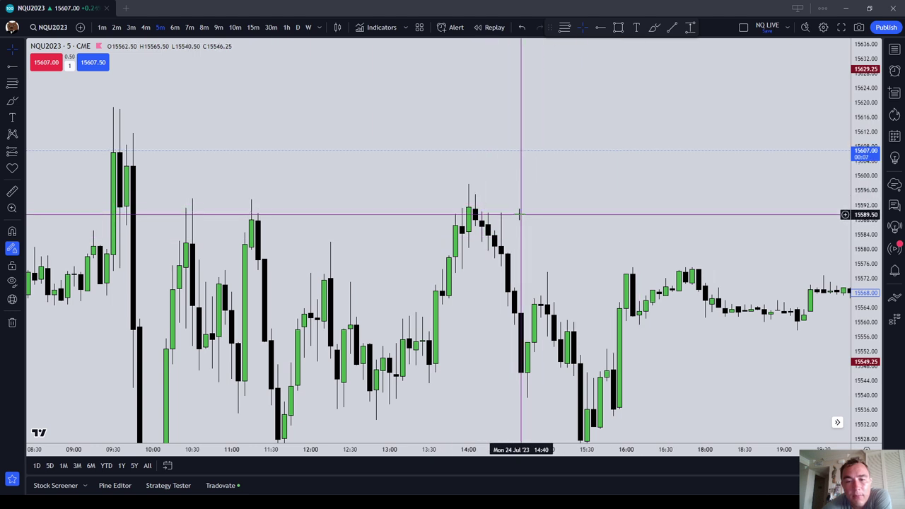
{"action": "scroll", "coordinate": [520, 213], "scroll_direction": "down", "scroll_amount": 2}
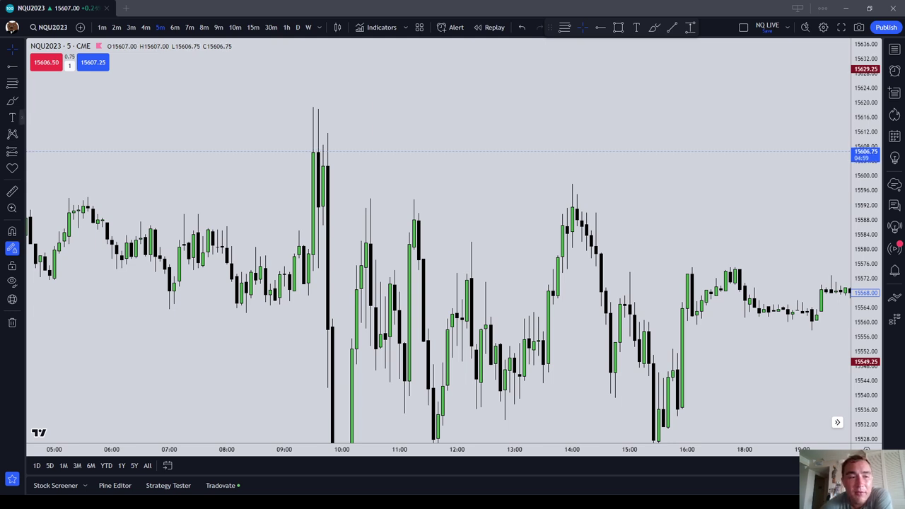
{"action": "left_click", "coordinate": [12, 100]}
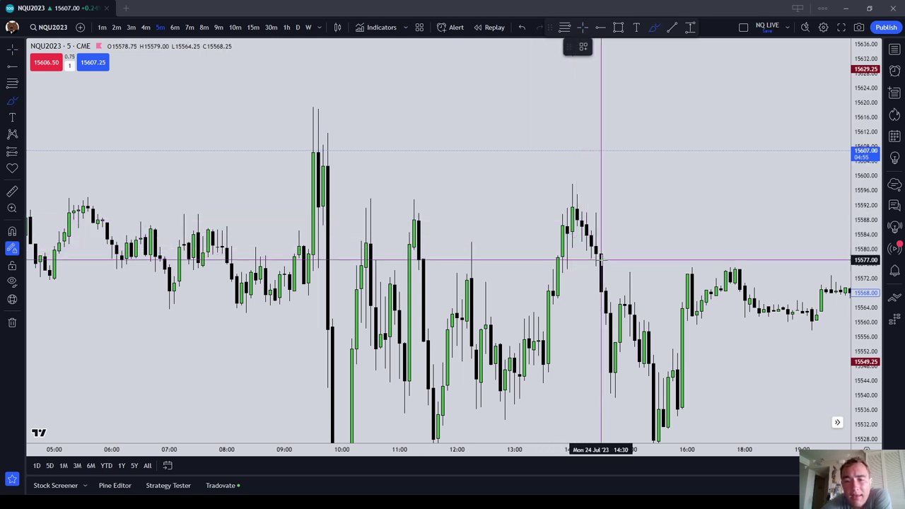
{"action": "left_click_drag", "start_coordinate": [569, 246], "coordinate": [610, 248]}
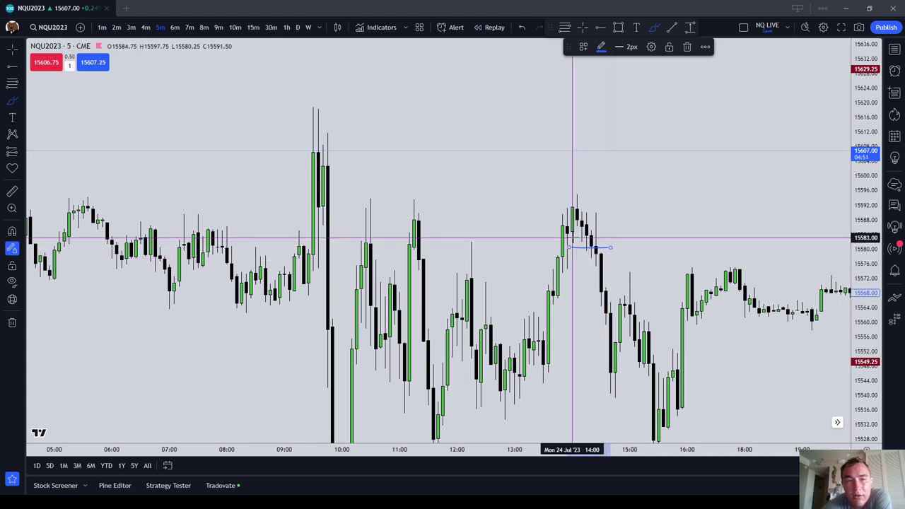
{"action": "left_click_drag", "start_coordinate": [599, 222], "coordinate": [596, 231]}
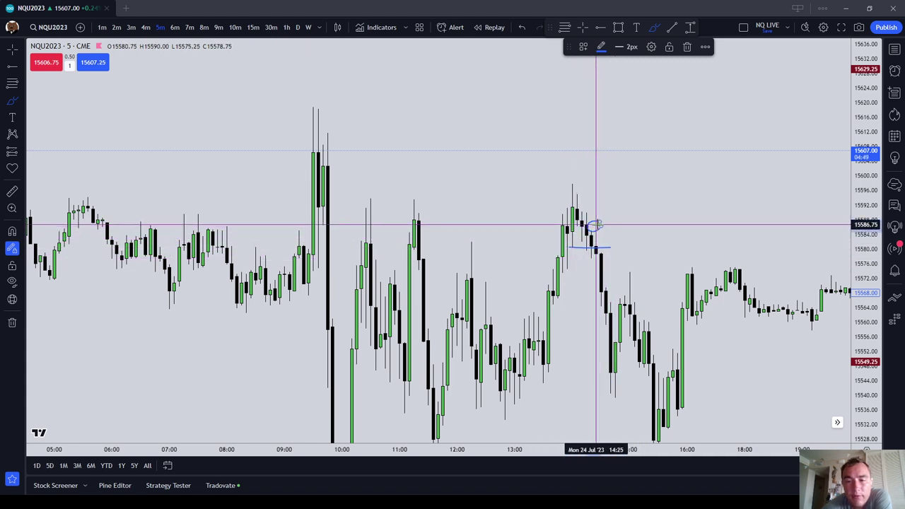
{"action": "mouse_move", "coordinate": [586, 276]}
{"action": "left_mouse_down"}
{"action": "mouse_move", "coordinate": [598, 302]}
{"action": "mouse_move", "coordinate": [601, 286]}
{"action": "left_mouse_up"}
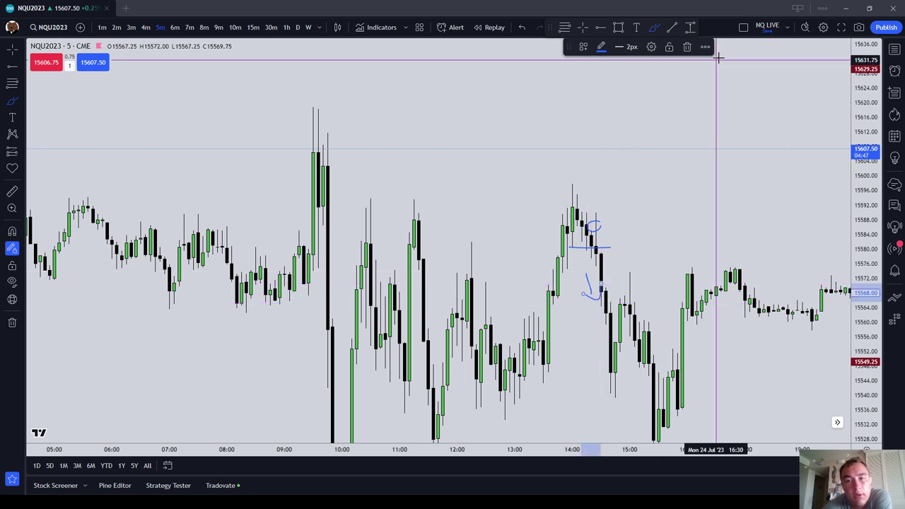
Delete the arrow strokes, the small circle and the level line brushed around 14:00 to 14:40 on 24 July
{"action": "left_click", "coordinate": [686, 50]}
{"action": "left_click", "coordinate": [598, 222]}
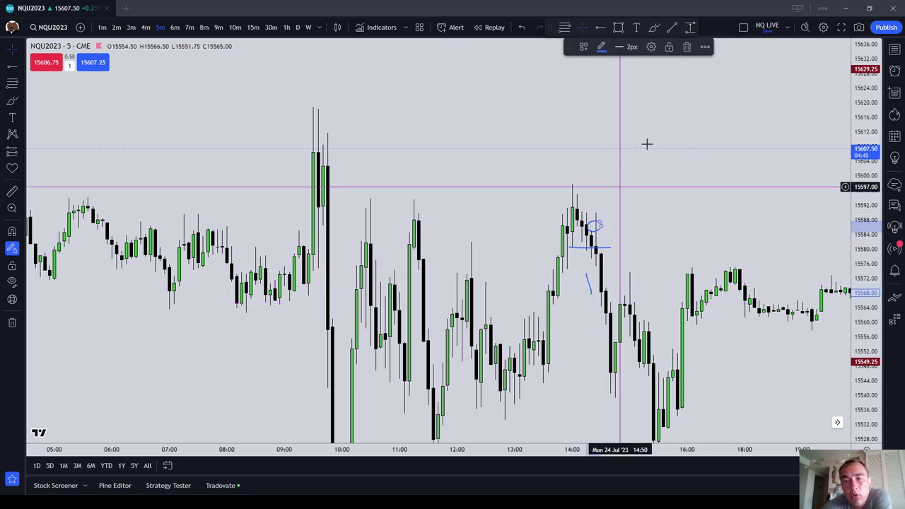
{"action": "left_click", "coordinate": [686, 44]}
{"action": "left_click", "coordinate": [587, 269]}
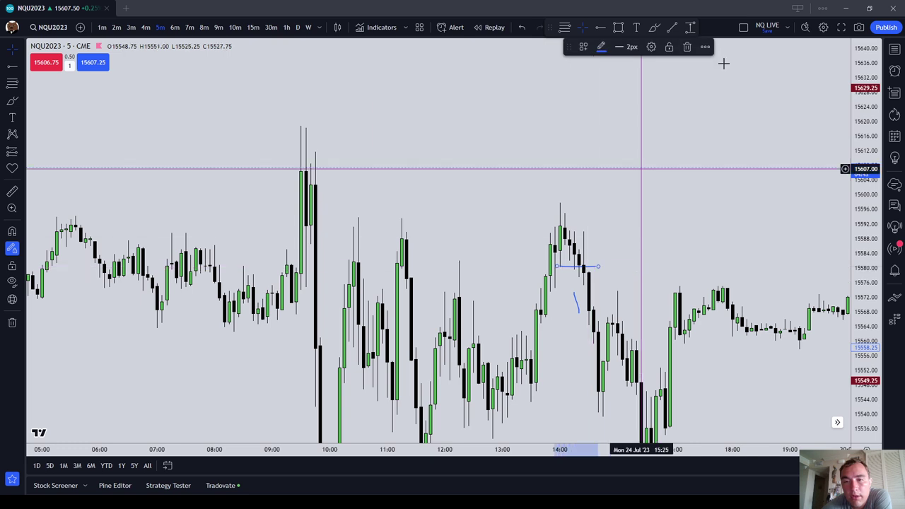
{"action": "left_click", "coordinate": [684, 46]}
{"action": "left_click", "coordinate": [577, 301]}
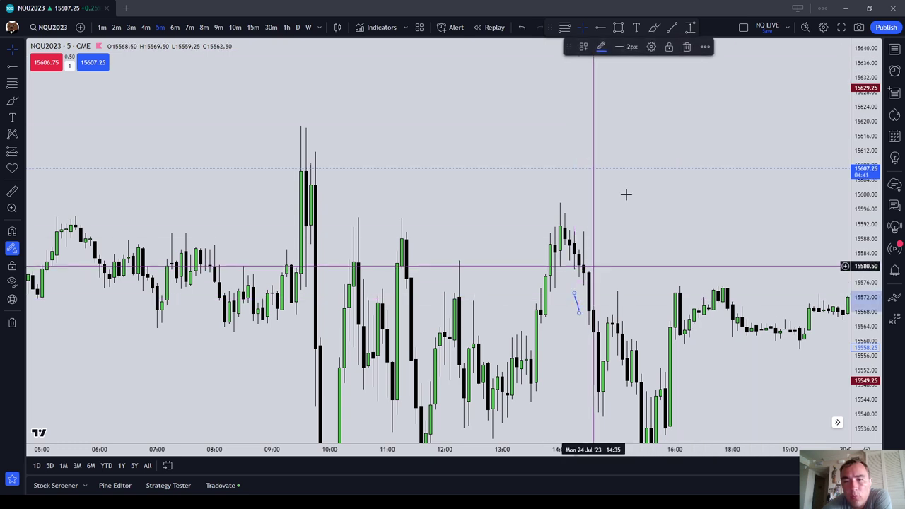
{"action": "left_click", "coordinate": [686, 44]}
Brush a short line at about 15523 from 09:50 to 10:20 on 24 July, above the candles following the sharp drop, and delete it
{"action": "left_click_drag", "start_coordinate": [631, 194], "coordinate": [694, 114]}
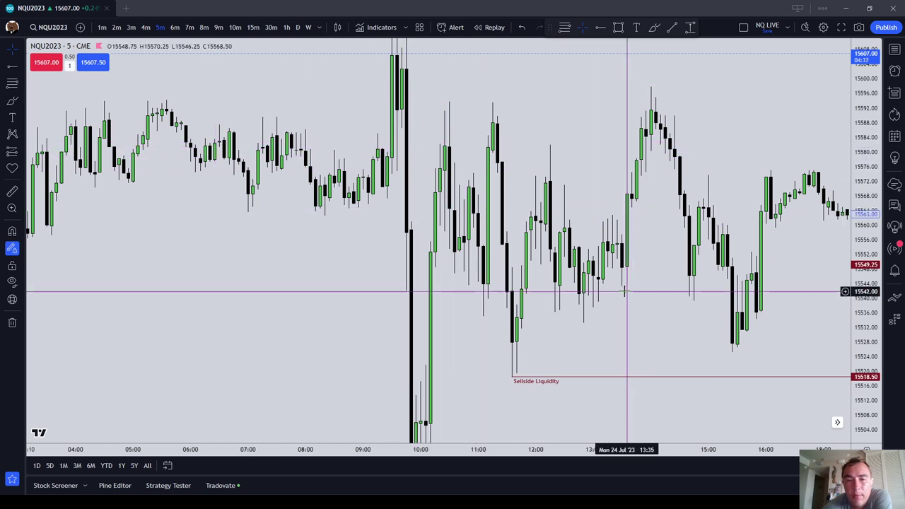
{"action": "left_click_drag", "start_coordinate": [378, 375], "coordinate": [482, 309]}
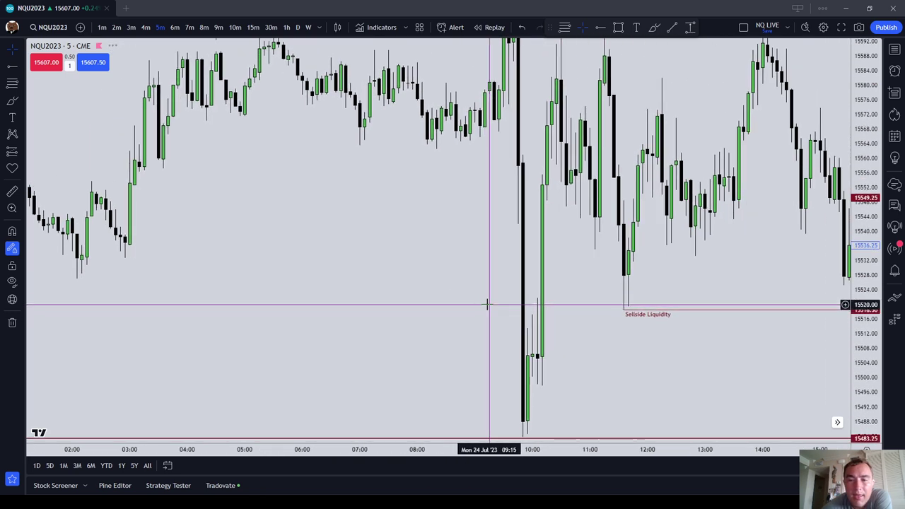
{"action": "scroll", "coordinate": [488, 305], "scroll_direction": "up", "scroll_amount": 1}
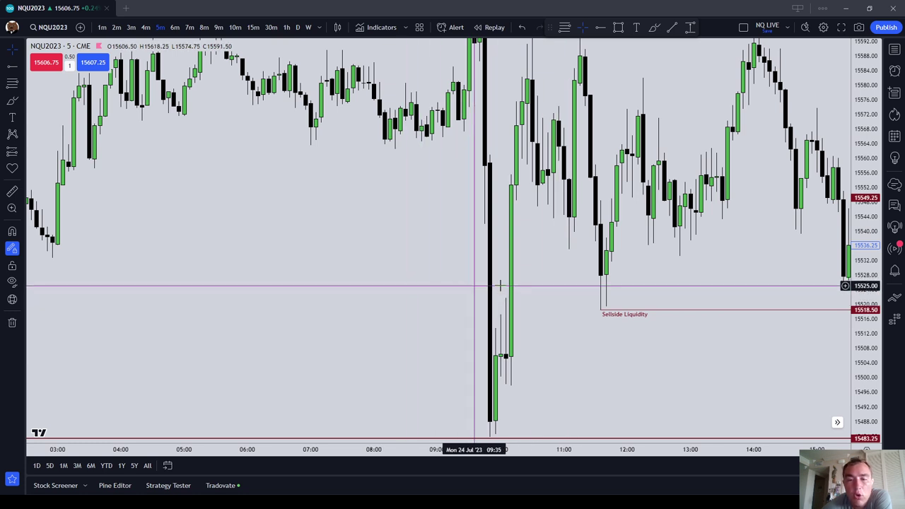
{"action": "left_click", "coordinate": [12, 101]}
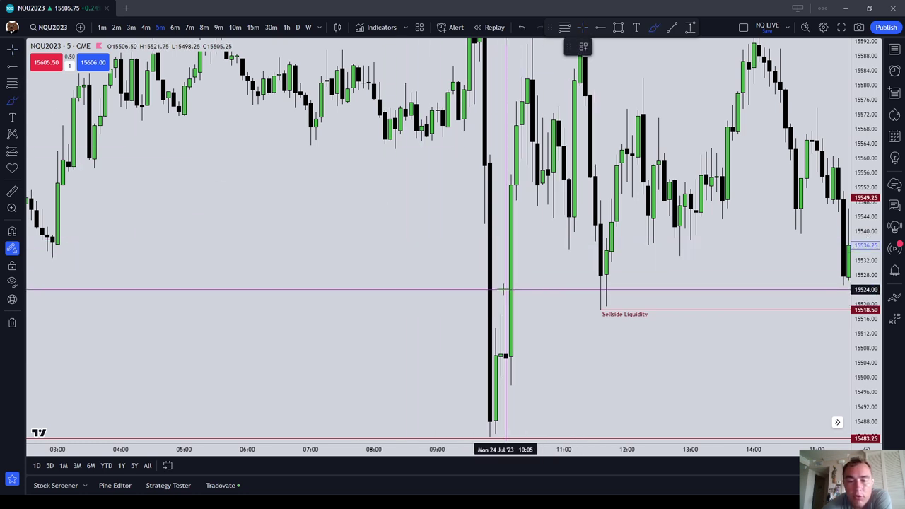
{"action": "left_click_drag", "start_coordinate": [487, 293], "coordinate": [522, 292]}
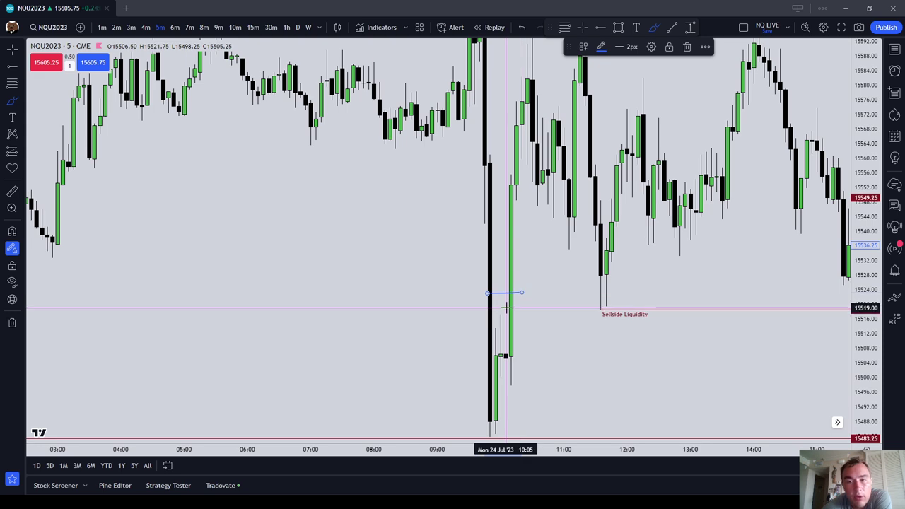
{"action": "left_click", "coordinate": [686, 46]}
Mark the level at about 15556 from 20:25 to 21:30 on 23 July with a brush stroke, and delete it
{"action": "left_click_drag", "start_coordinate": [394, 196], "coordinate": [683, 222]}
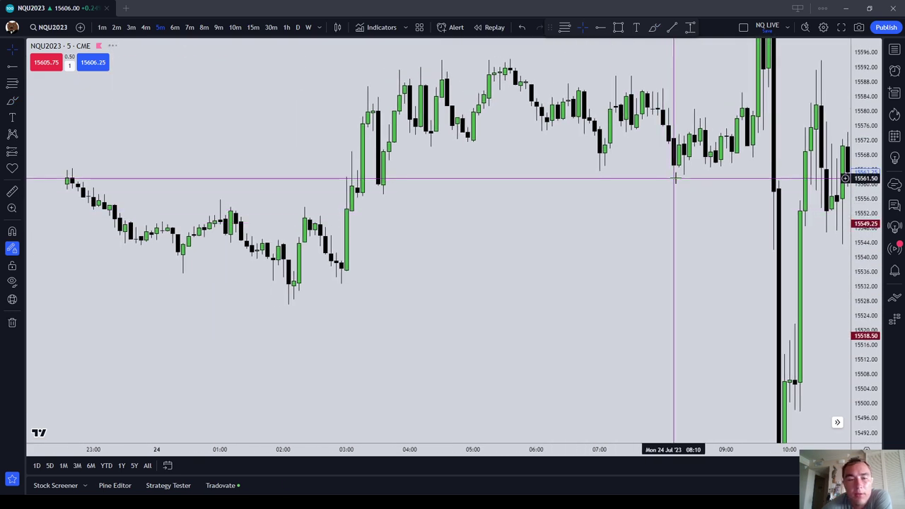
{"action": "scroll", "coordinate": [674, 178], "scroll_direction": "down", "scroll_amount": 3}
{"action": "scroll", "coordinate": [476, 273], "scroll_direction": "down", "scroll_amount": 1}
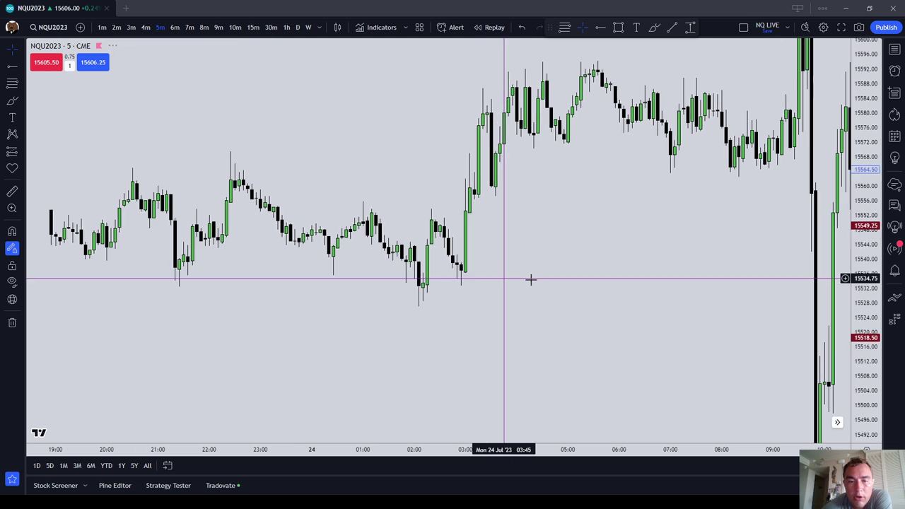
{"action": "left_click_drag", "start_coordinate": [530, 280], "coordinate": [626, 282]}
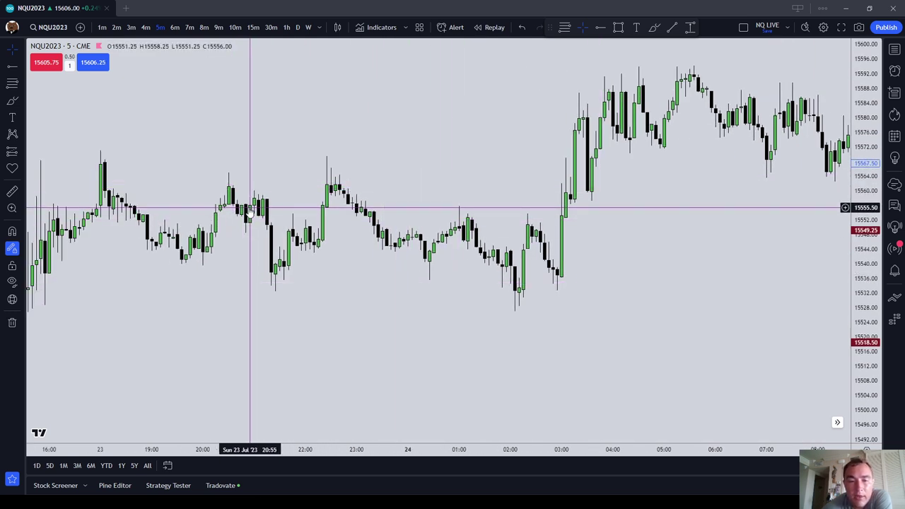
{"action": "left_click_drag", "start_coordinate": [332, 211], "coordinate": [636, 242]}
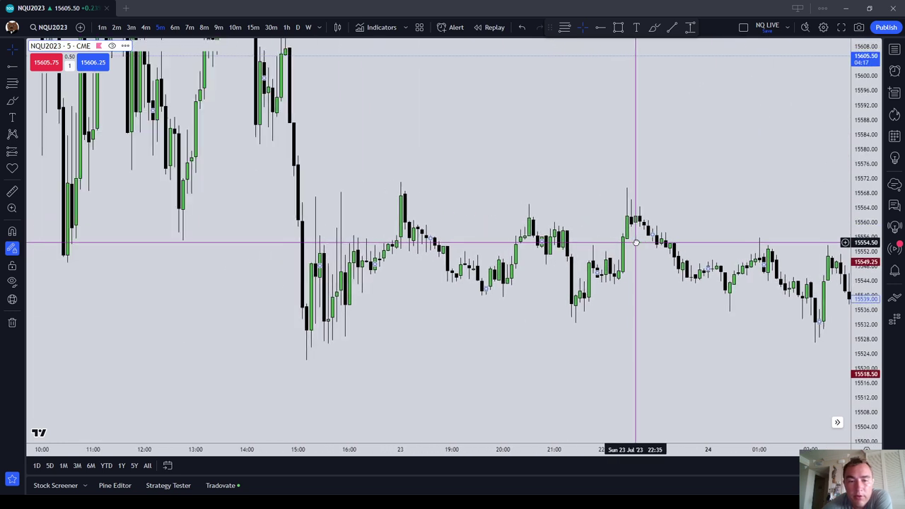
{"action": "left_click_drag", "start_coordinate": [588, 181], "coordinate": [532, 206]}
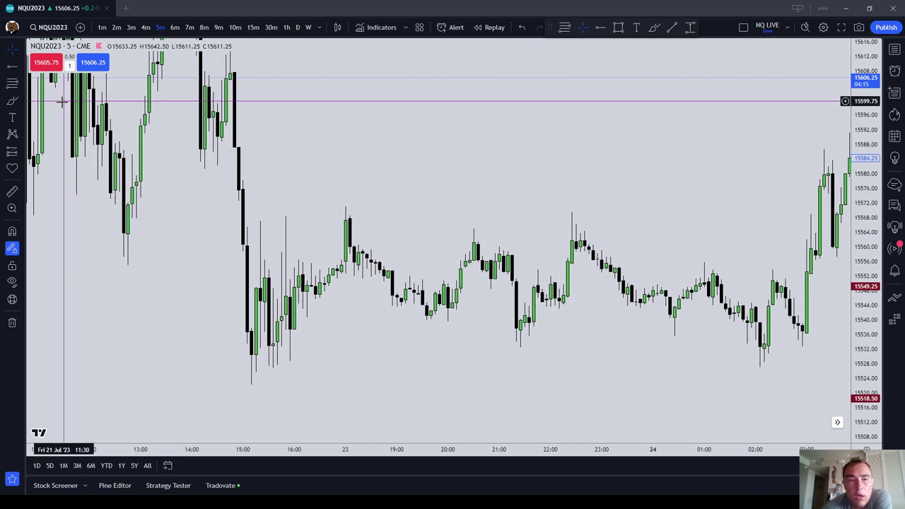
{"action": "left_click", "coordinate": [10, 99]}
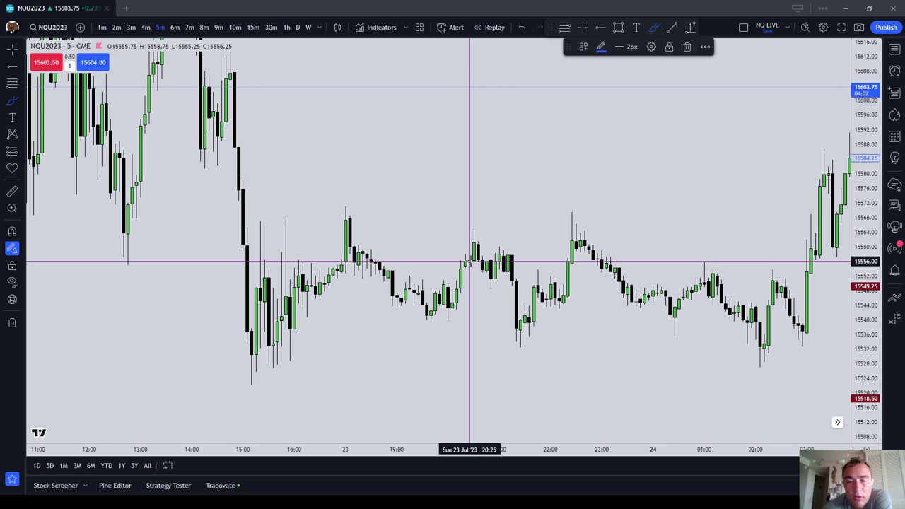
{"action": "left_click_drag", "start_coordinate": [469, 261], "coordinate": [524, 261]}
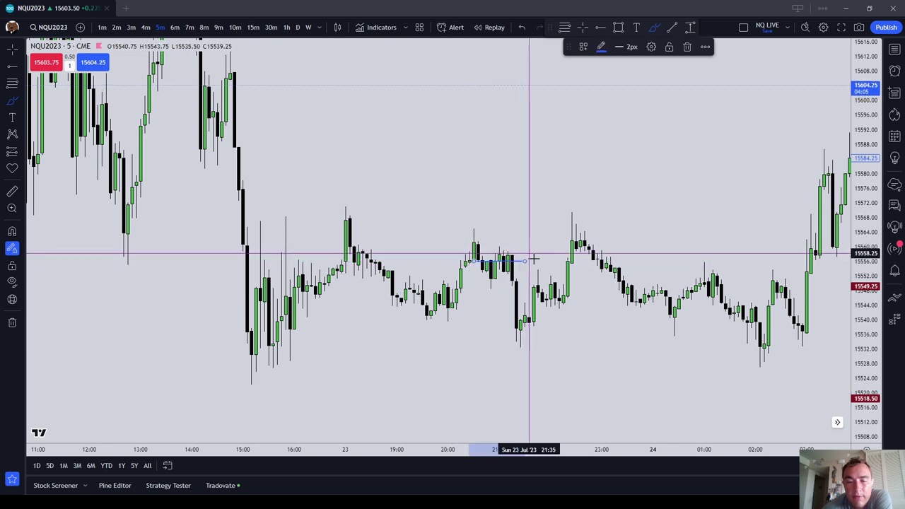
{"action": "left_click", "coordinate": [686, 47]}
{"action": "key", "text": "Escape"}
Mark the level at about 15604.50 from 14:35 to 15:30 on 21 July with a brush stroke, and remove it
{"action": "left_click_drag", "start_coordinate": [417, 211], "coordinate": [462, 222]}
{"action": "left_click_drag", "start_coordinate": [400, 171], "coordinate": [548, 265]}
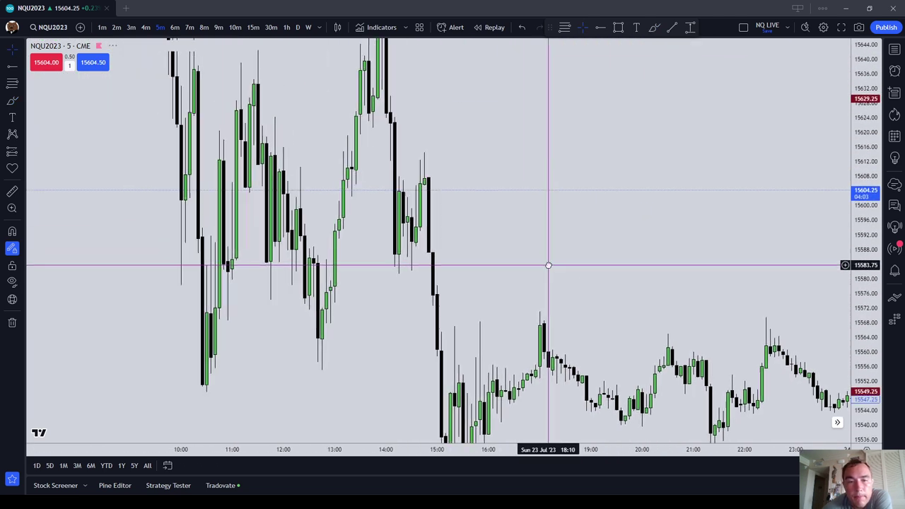
{"action": "left_click", "coordinate": [16, 102]}
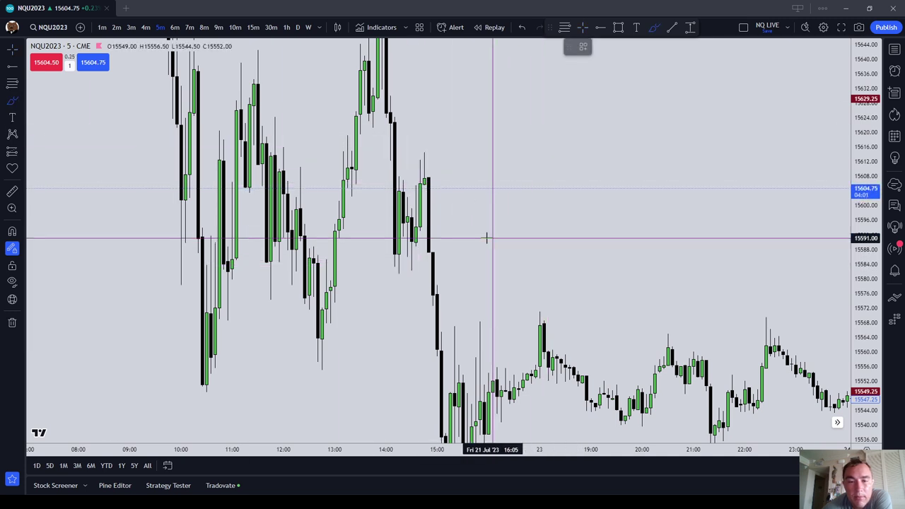
{"action": "left_click_drag", "start_coordinate": [417, 188], "coordinate": [466, 188]}
{"action": "left_click", "coordinate": [466, 188]}
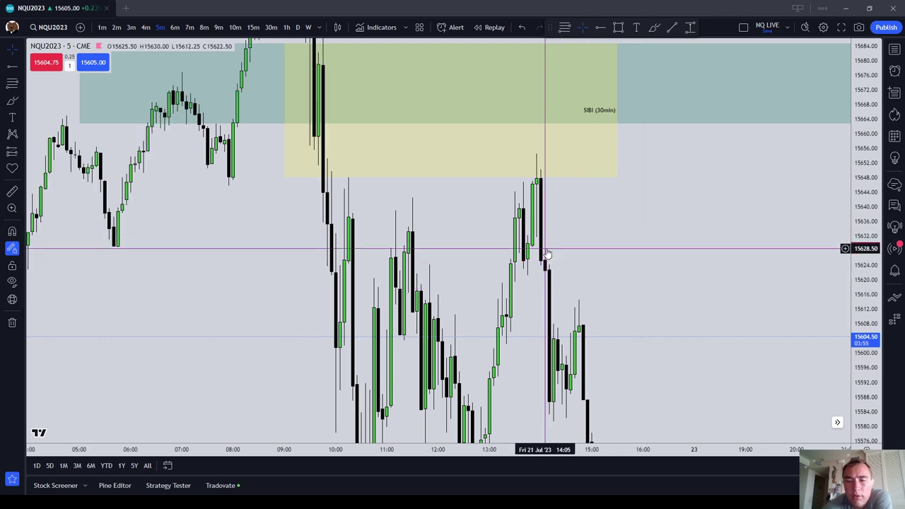
Brush a short mark at about 15592 near 10:30 on 21 July, and delete it
{"action": "left_click_drag", "start_coordinate": [593, 278], "coordinate": [642, 95]}
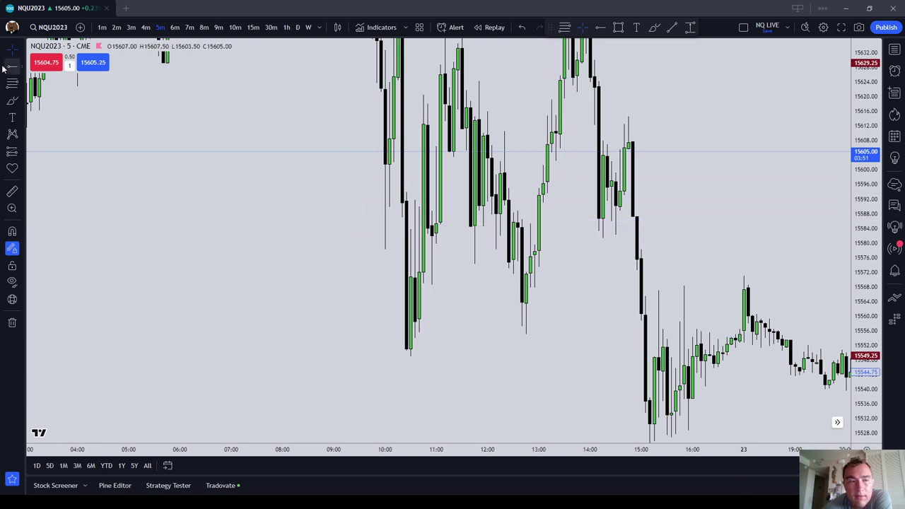
{"action": "key", "text": "alt+b"}
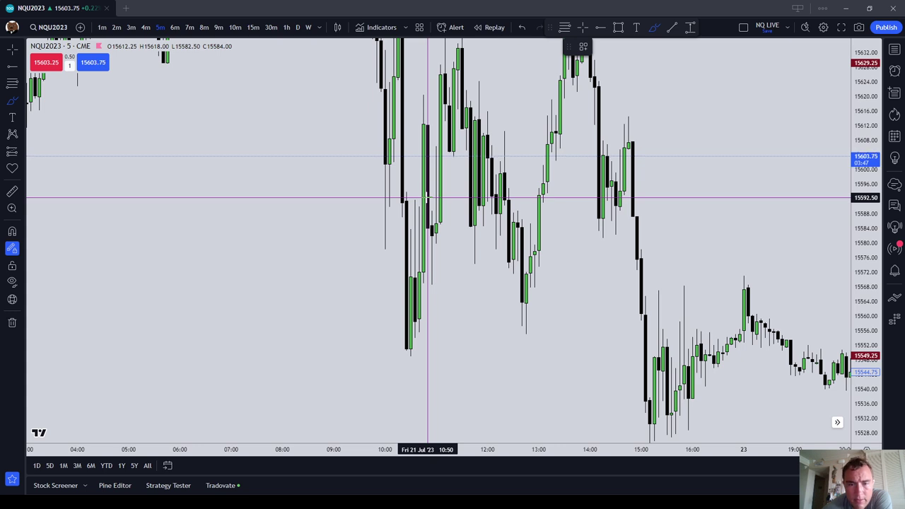
{"action": "left_click_drag", "start_coordinate": [414, 198], "coordinate": [411, 198]}
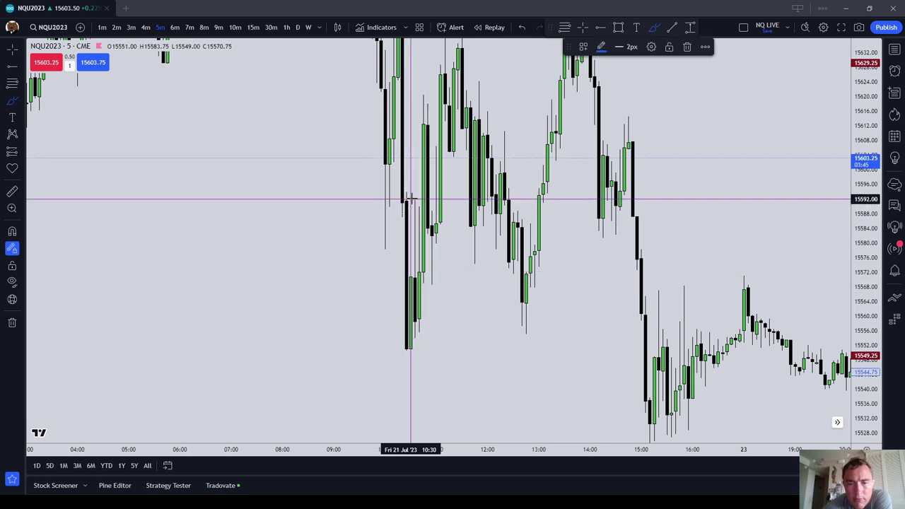
{"action": "left_click", "coordinate": [686, 48]}
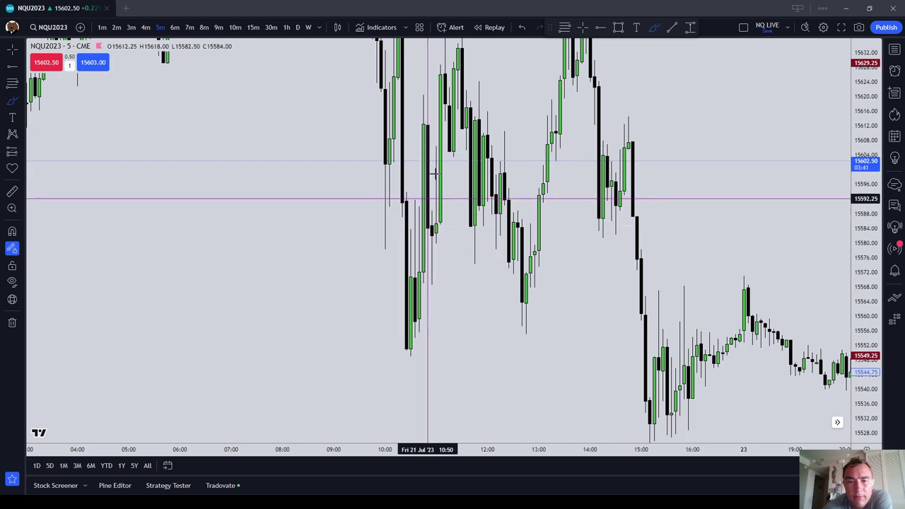
Brush a descending line from about 15617 at 10:00 to about 15534 at 13:30 on 21 July, and delete it
{"action": "left_click_drag", "start_coordinate": [382, 106], "coordinate": [563, 408]}
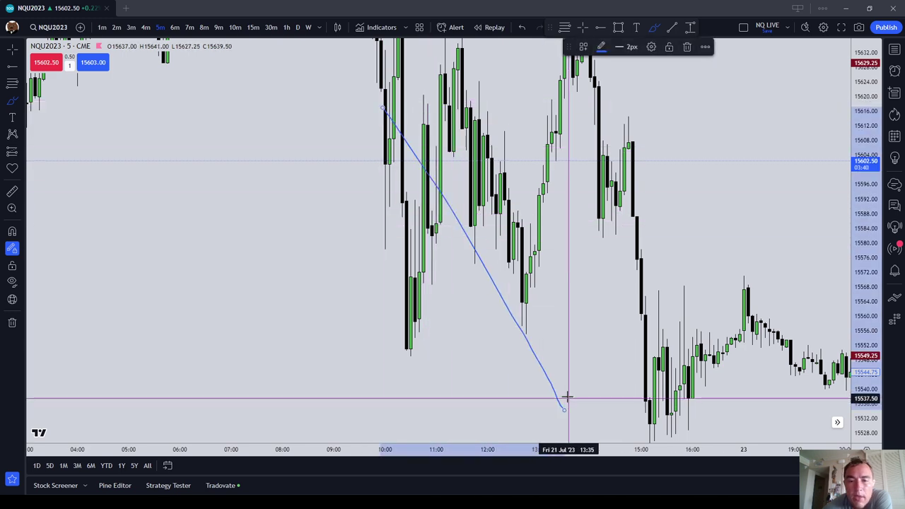
{"action": "left_click", "coordinate": [686, 46]}
{"action": "key", "text": "Escape"}
Brush a short line at about 15638 from 05:30 to 06:10 and another stroke starting near 15656 on 21 July, and delete both
{"action": "left_click_drag", "start_coordinate": [327, 164], "coordinate": [538, 346]}
{"action": "scroll", "coordinate": [537, 335], "scroll_direction": "down", "scroll_amount": 2}
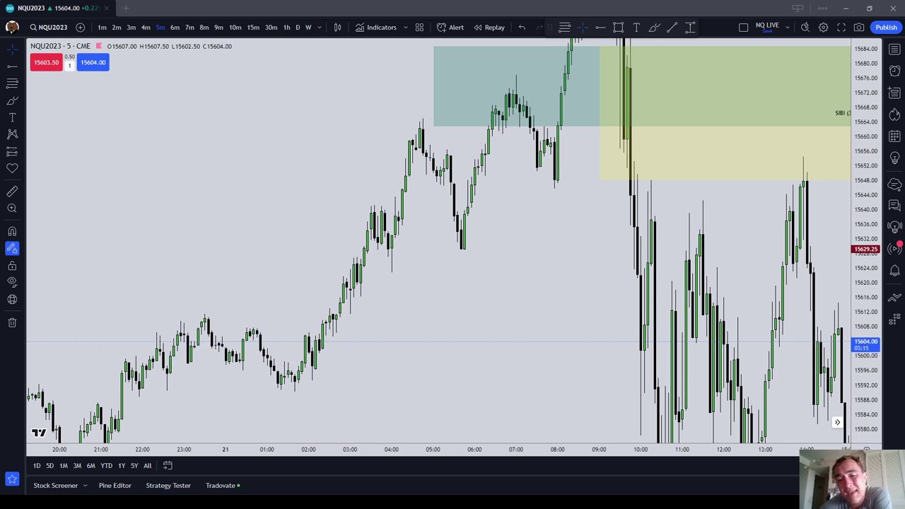
{"action": "left_click", "coordinate": [11, 100]}
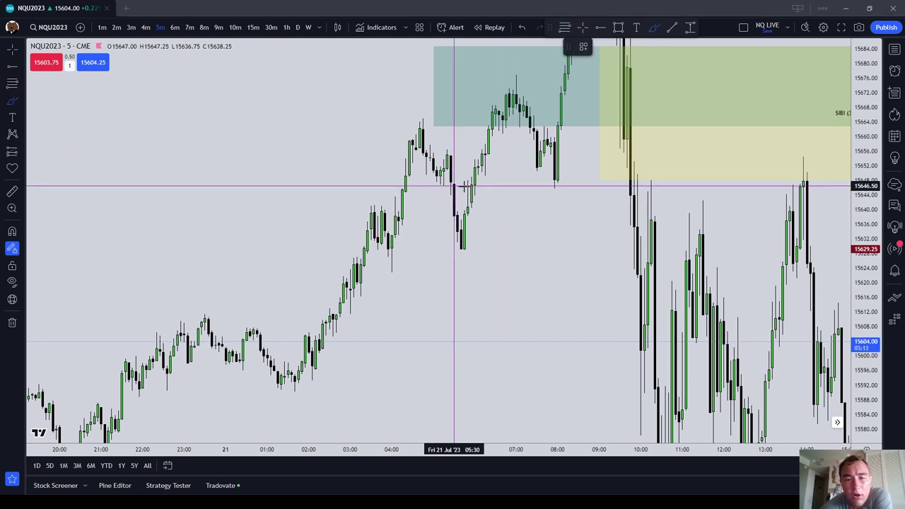
{"action": "left_click_drag", "start_coordinate": [453, 217], "coordinate": [482, 217]}
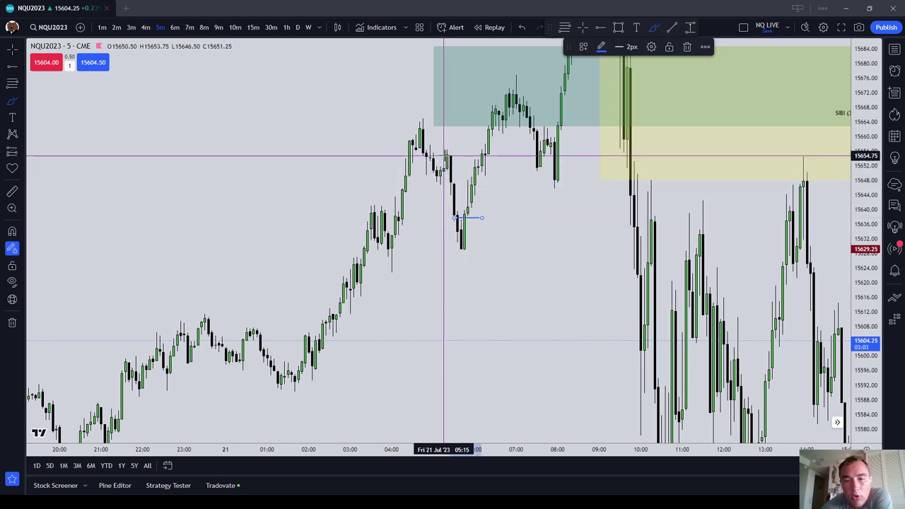
{"action": "left_click_drag", "start_coordinate": [445, 152], "coordinate": [544, 149]}
{"action": "left_click", "coordinate": [686, 47]}
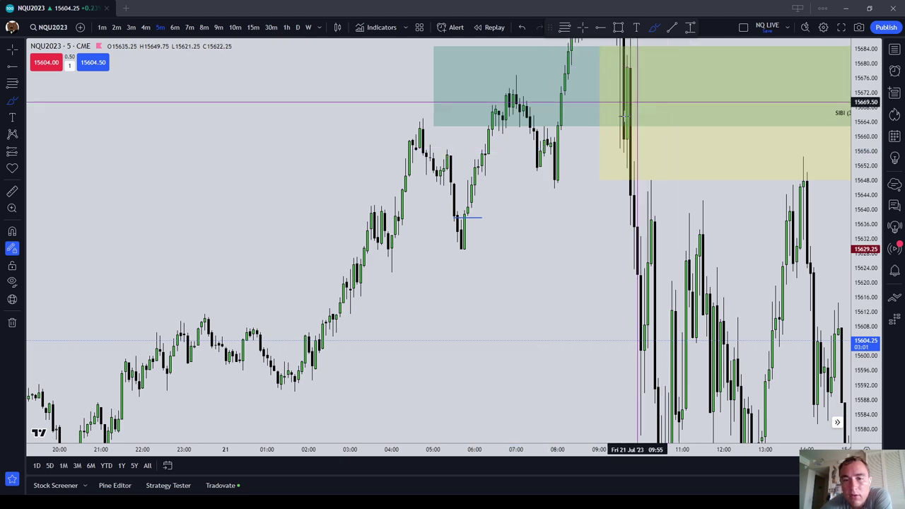
{"action": "left_click", "coordinate": [460, 215]}
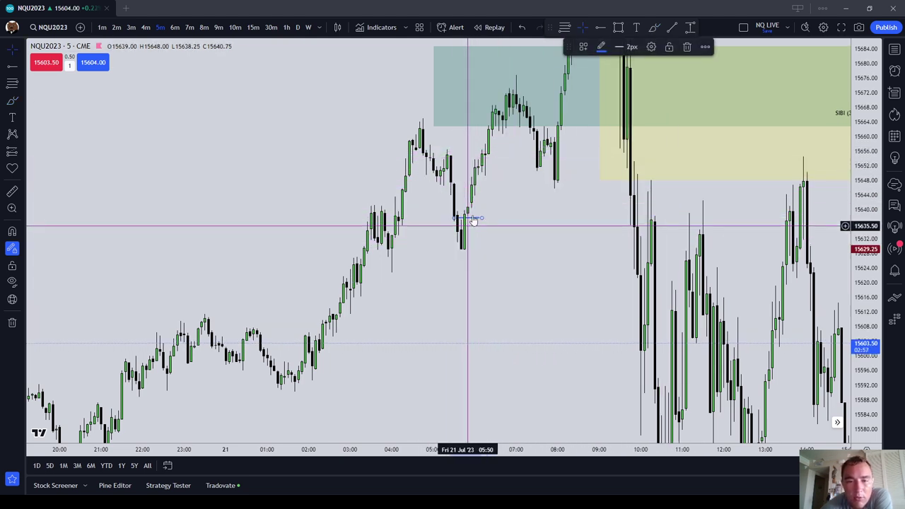
{"action": "left_click", "coordinate": [686, 46]}
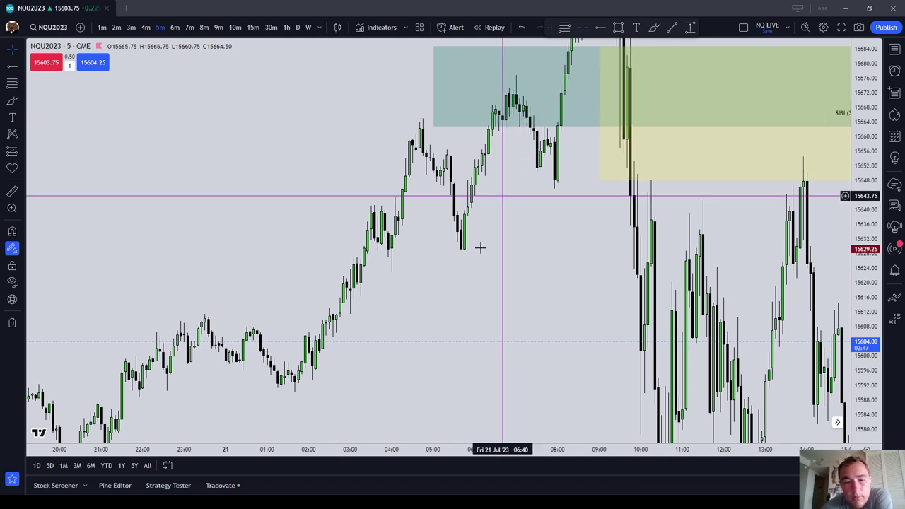
Examine the price action before 04:00 on 21 July, going back to the afternoon of 20 July
{"action": "left_click_drag", "start_coordinate": [480, 246], "coordinate": [541, 200]}
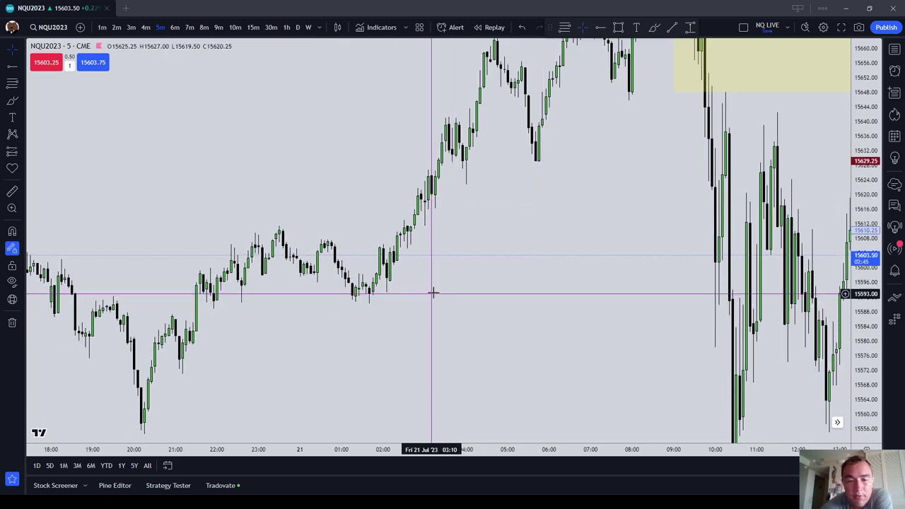
{"action": "left_click_drag", "start_coordinate": [429, 292], "coordinate": [481, 287]}
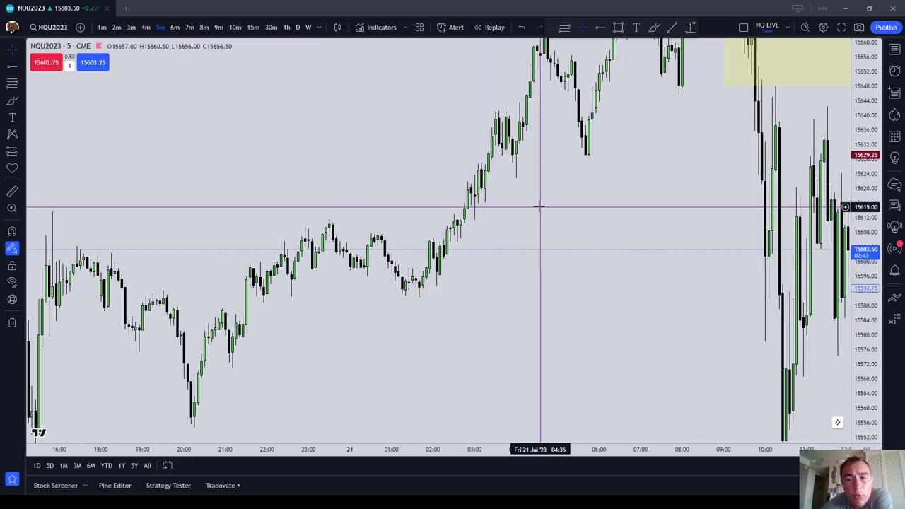
{"action": "left_click_drag", "start_coordinate": [536, 212], "coordinate": [460, 308]}
{"action": "left_click_drag", "start_coordinate": [503, 285], "coordinate": [582, 225]}
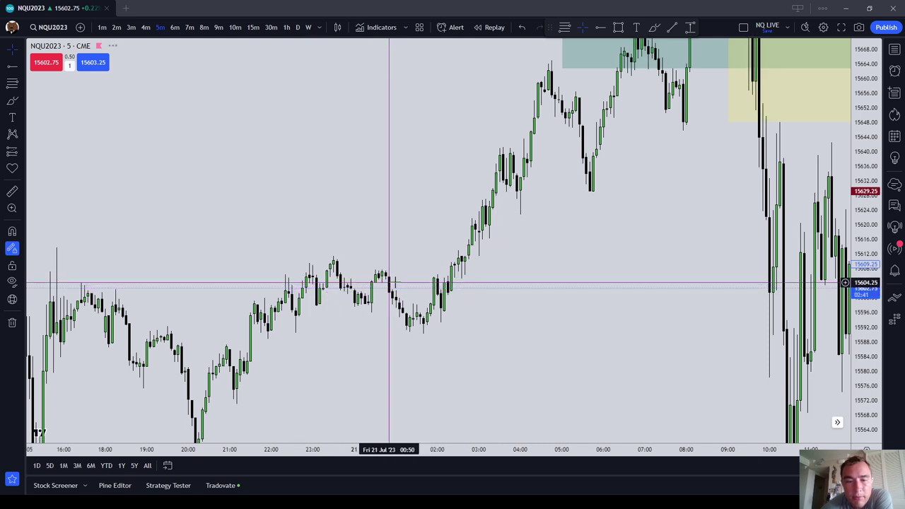
{"action": "left_click_drag", "start_coordinate": [351, 319], "coordinate": [523, 283]}
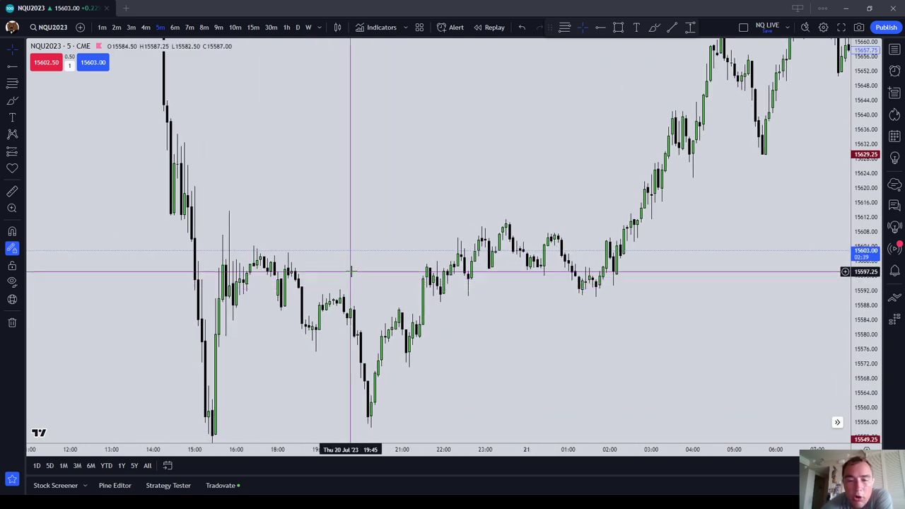
{"action": "left_click_drag", "start_coordinate": [346, 271], "coordinate": [480, 208]}
{"action": "scroll", "coordinate": [479, 208], "scroll_direction": "up", "scroll_amount": 2}
Return to the 25 July candles and turn on the display of trade executions in the chart's trading settings
{"action": "left_click_drag", "start_coordinate": [567, 221], "coordinate": [195, 335]}
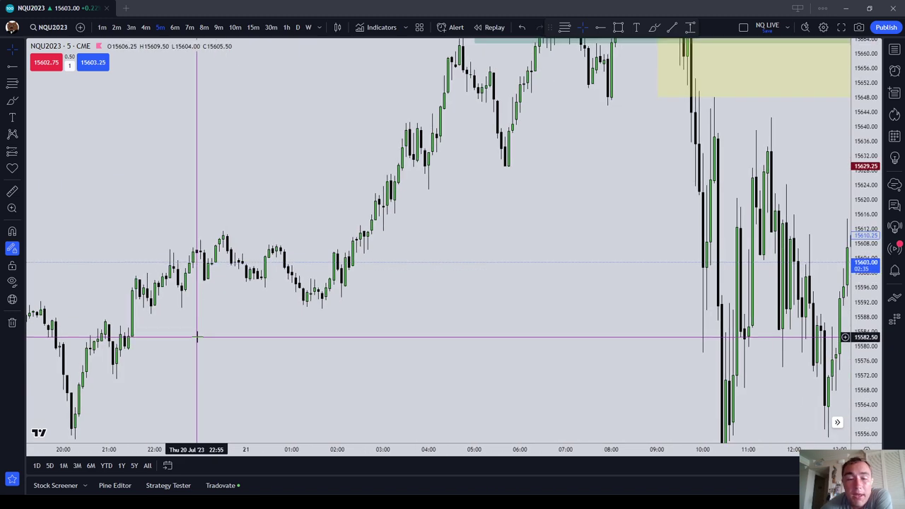
{"action": "left_click_drag", "start_coordinate": [383, 327], "coordinate": [403, 338]}
{"action": "left_click_drag", "start_coordinate": [575, 151], "coordinate": [209, 184]}
{"action": "left_click_drag", "start_coordinate": [742, 185], "coordinate": [173, 213]}
{"action": "left_click_drag", "start_coordinate": [791, 269], "coordinate": [315, 188]}
{"action": "left_click_drag", "start_coordinate": [749, 263], "coordinate": [203, 157]}
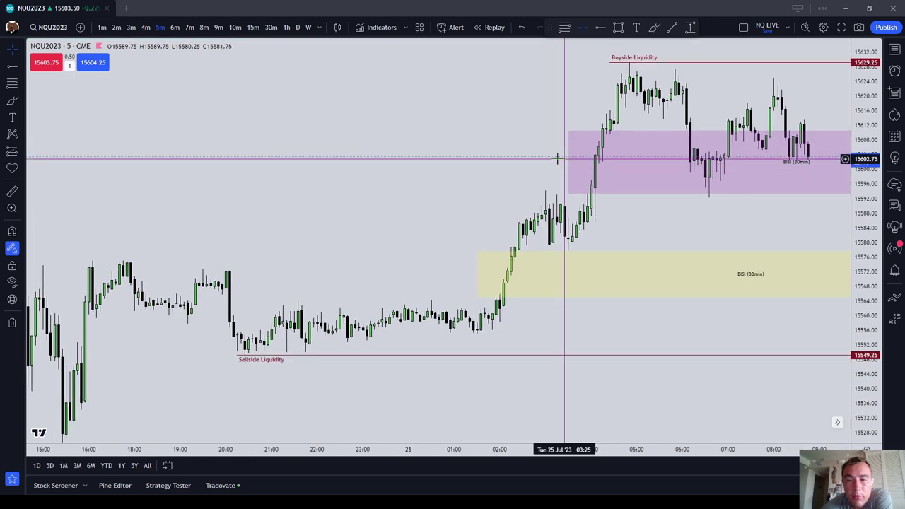
{"action": "left_click_drag", "start_coordinate": [519, 131], "coordinate": [162, 224]}
{"action": "right_click", "coordinate": [161, 224]}
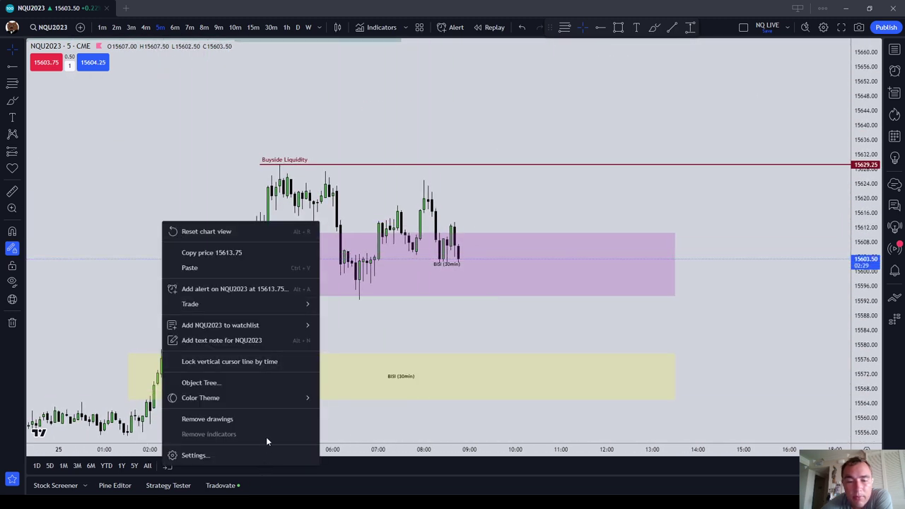
{"action": "left_click", "coordinate": [282, 454]}
{"action": "left_click", "coordinate": [450, 333]}
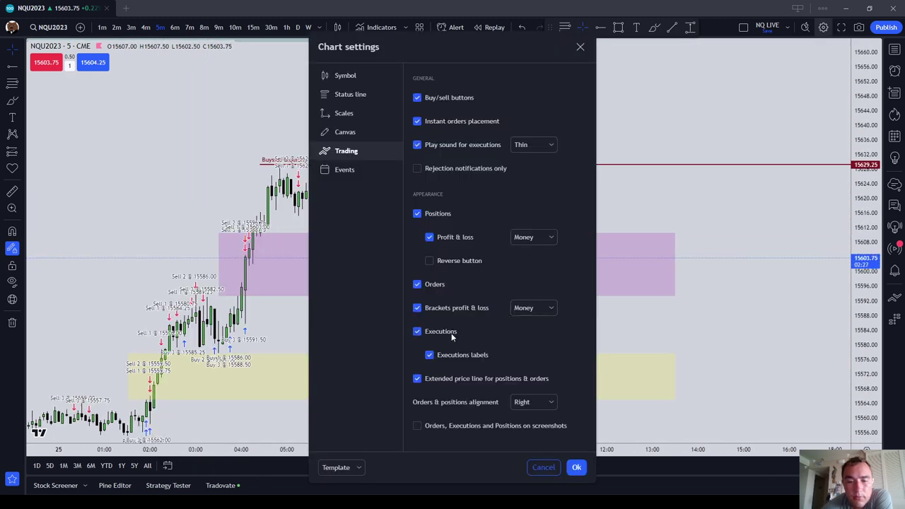
{"action": "left_click", "coordinate": [576, 467]}
Brush a small circle at about 15620 near 05:00 and a short line at about 15602 after 06:00 on 25 July, and delete both
{"action": "left_click_drag", "start_coordinate": [458, 361], "coordinate": [545, 368]}
{"action": "left_click", "coordinate": [12, 100]}
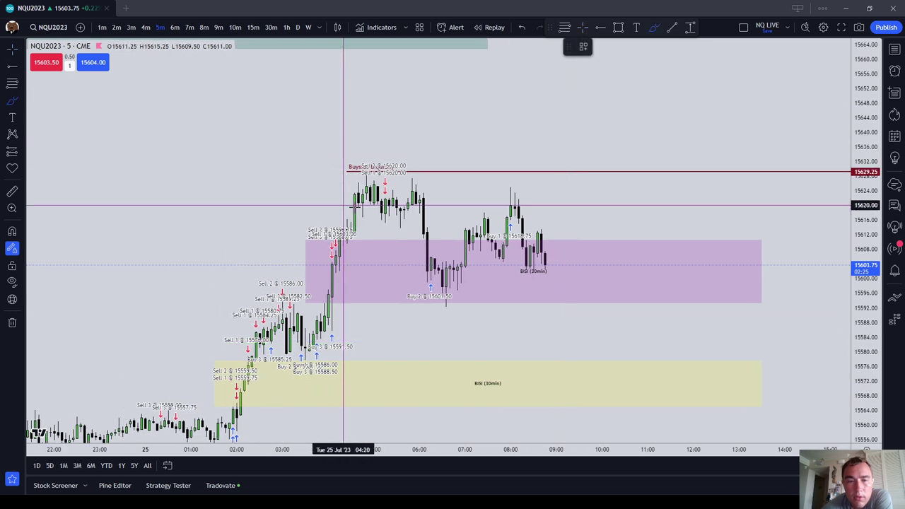
{"action": "left_click_drag", "start_coordinate": [369, 205], "coordinate": [384, 205]}
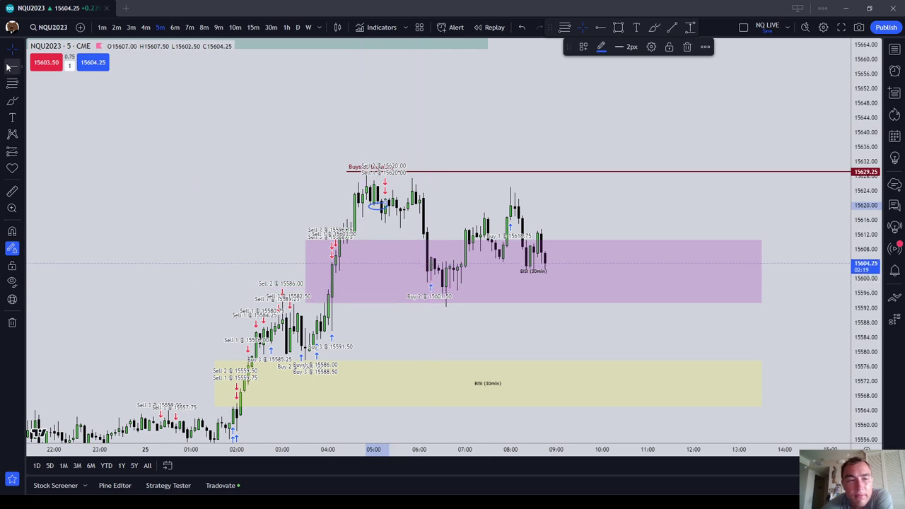
{"action": "left_click", "coordinate": [10, 99]}
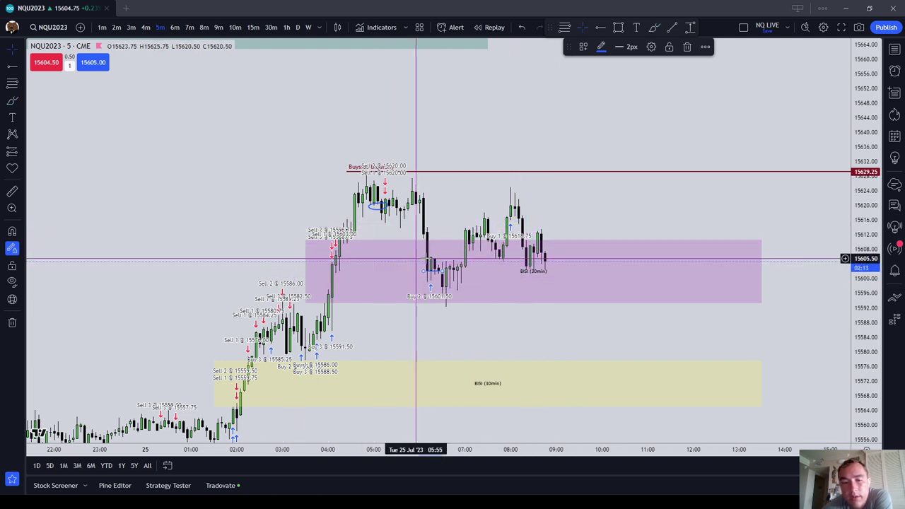
{"action": "left_click", "coordinate": [689, 48]}
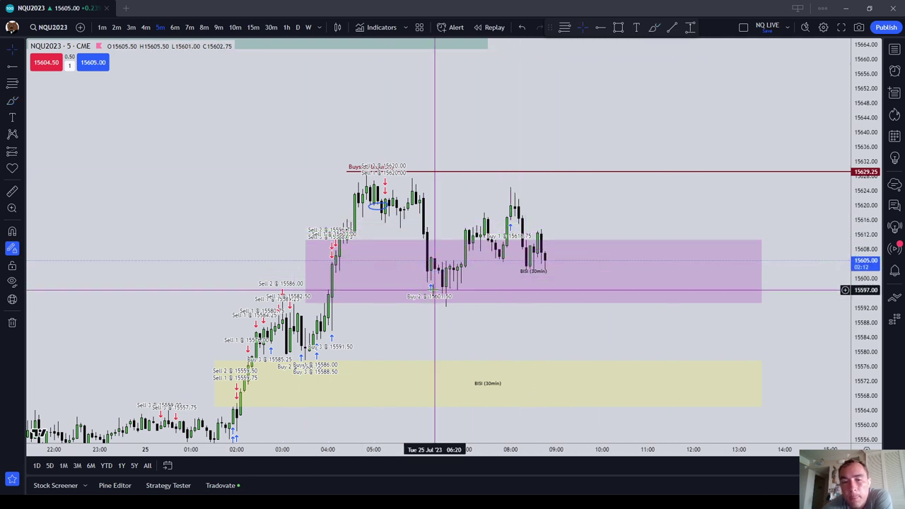
{"action": "left_click", "coordinate": [388, 209]}
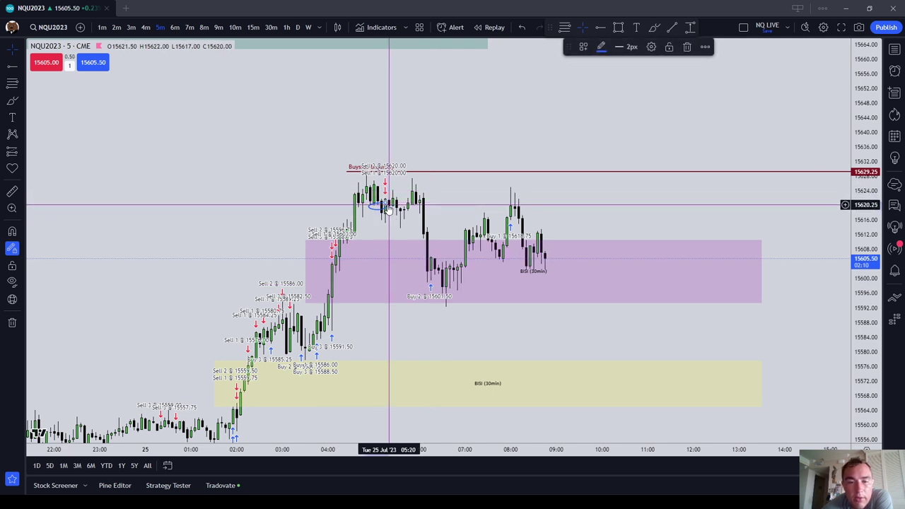
{"action": "left_click", "coordinate": [694, 46]}
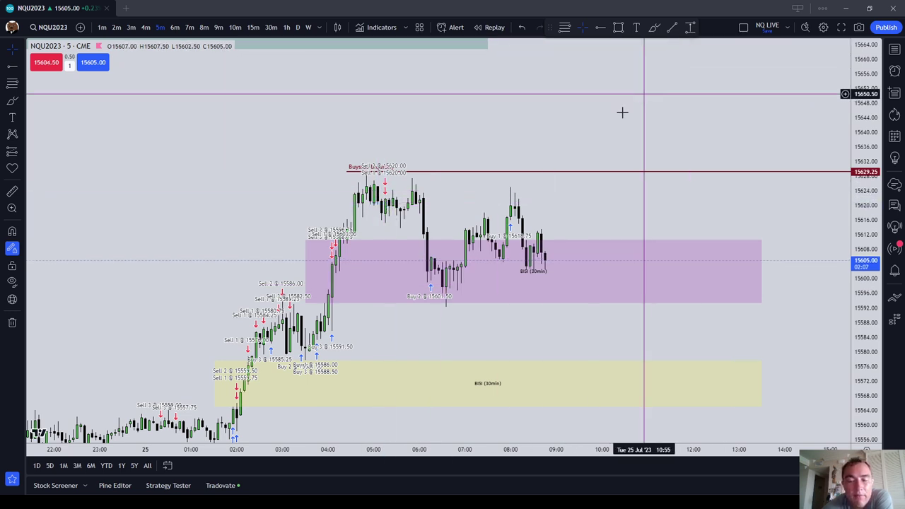